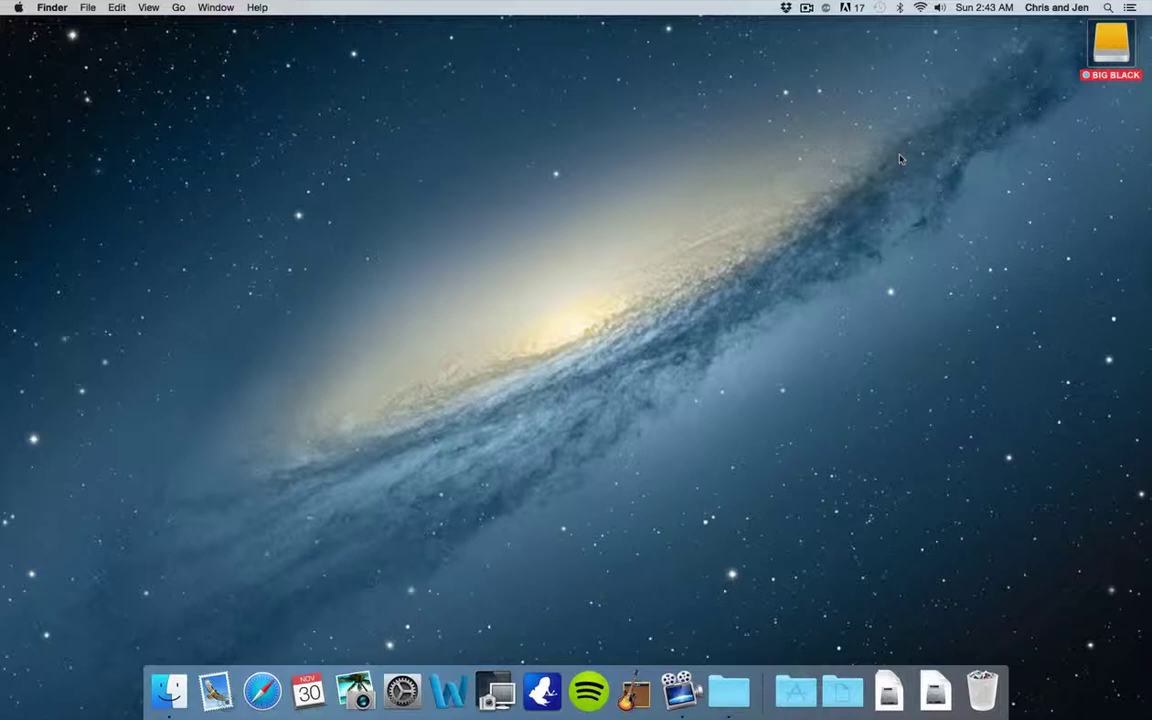
Launch Image Capture from the Applications folder in a new Finder window.
click(1000, 85)
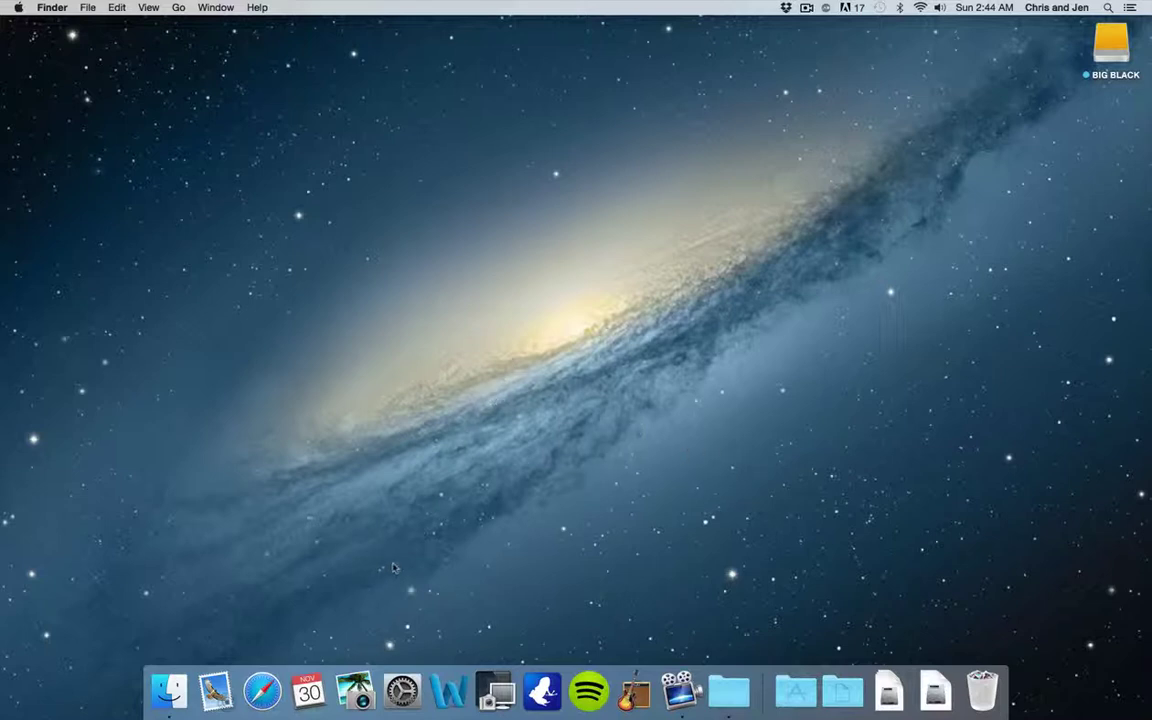
click(170, 688)
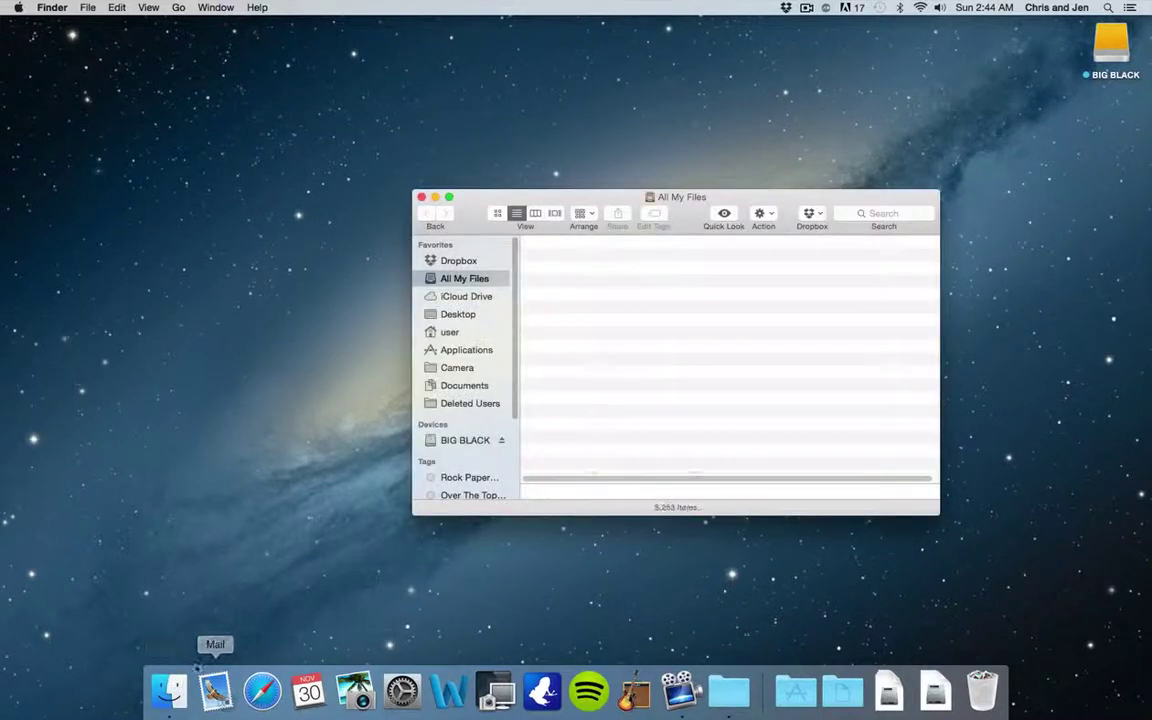
click(462, 350)
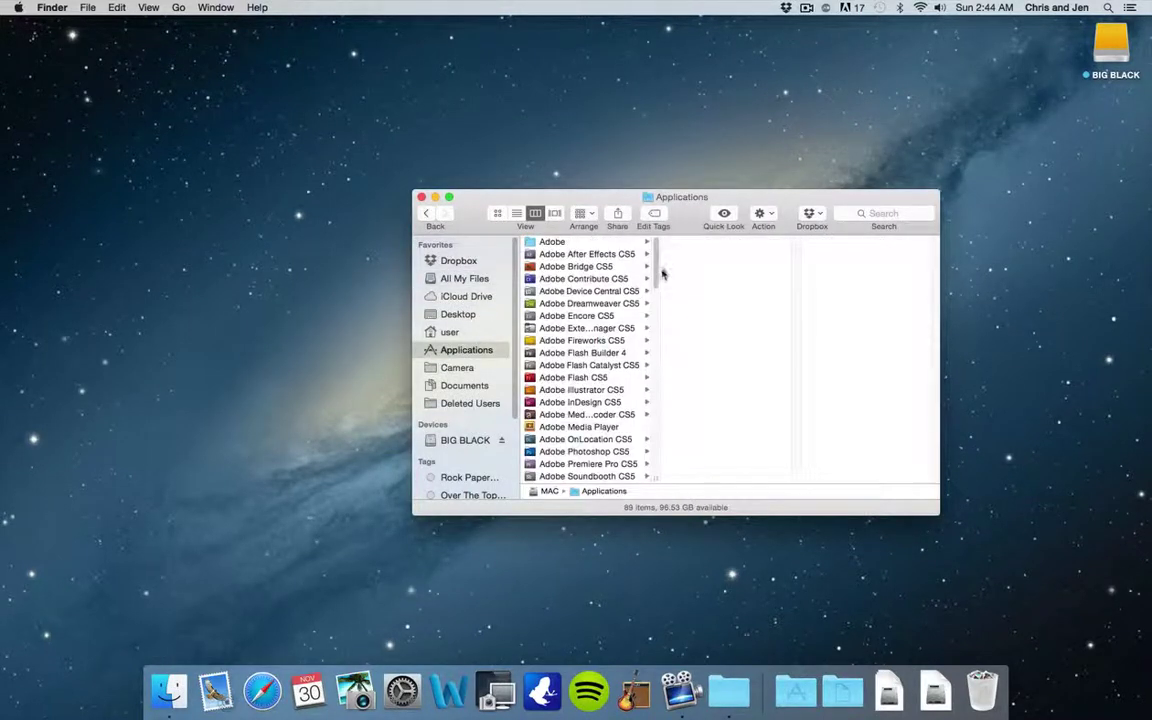
drag(661, 272, 643, 373)
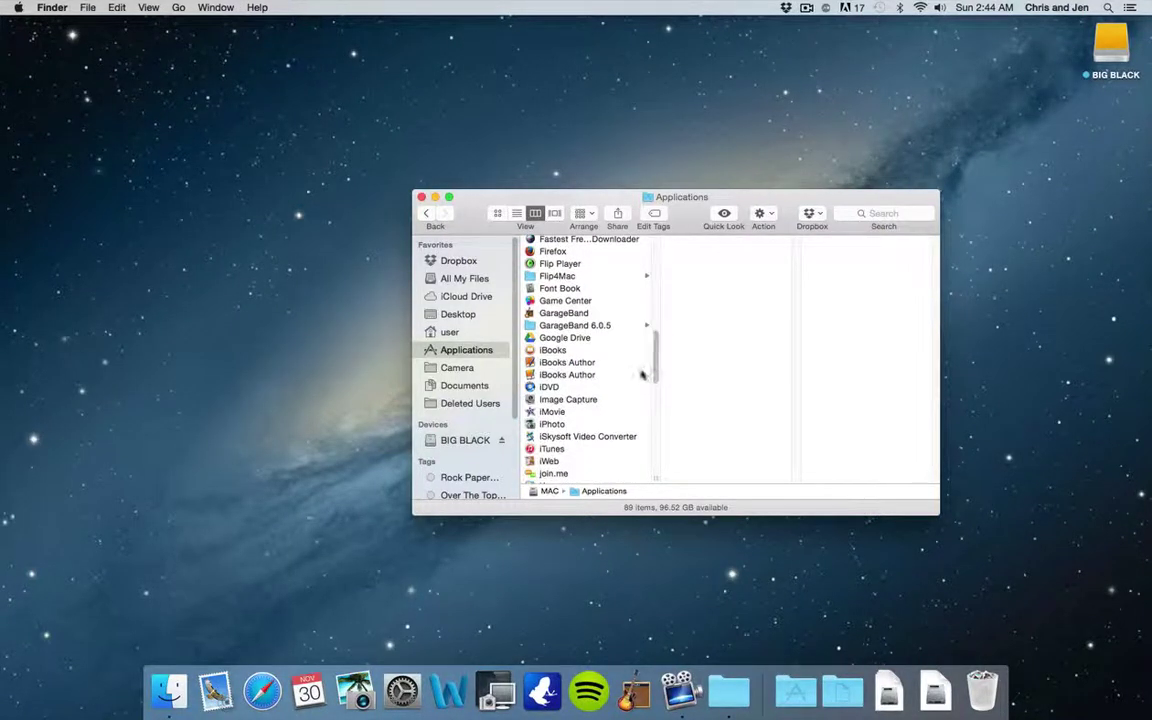
double_click(575, 400)
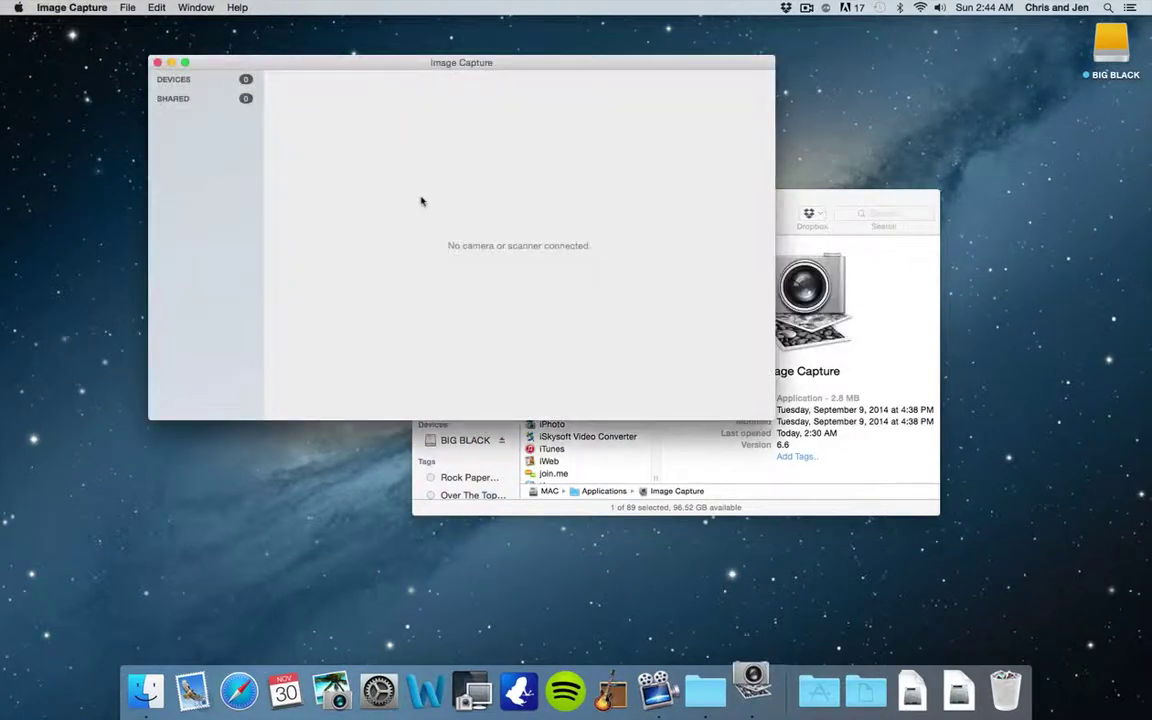
Close the Finder window and select the iPad's IMG_1396.JPG photo in Image Capture.
click(783, 202)
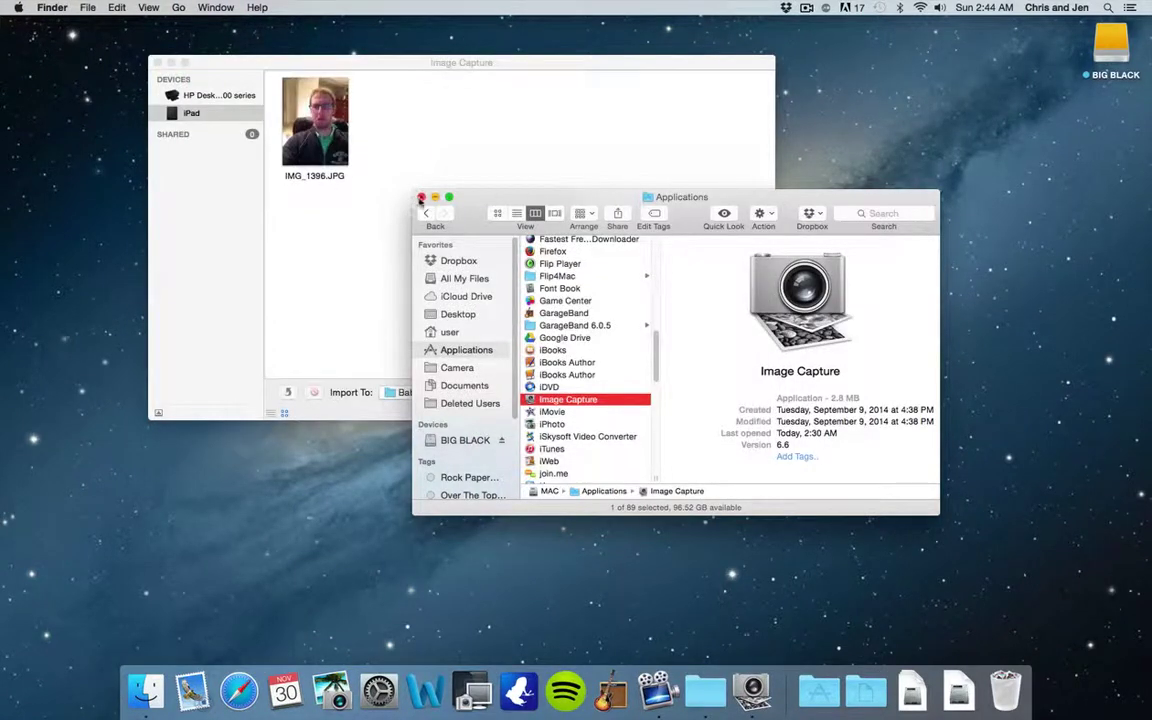
key(super+w)
click(305, 146)
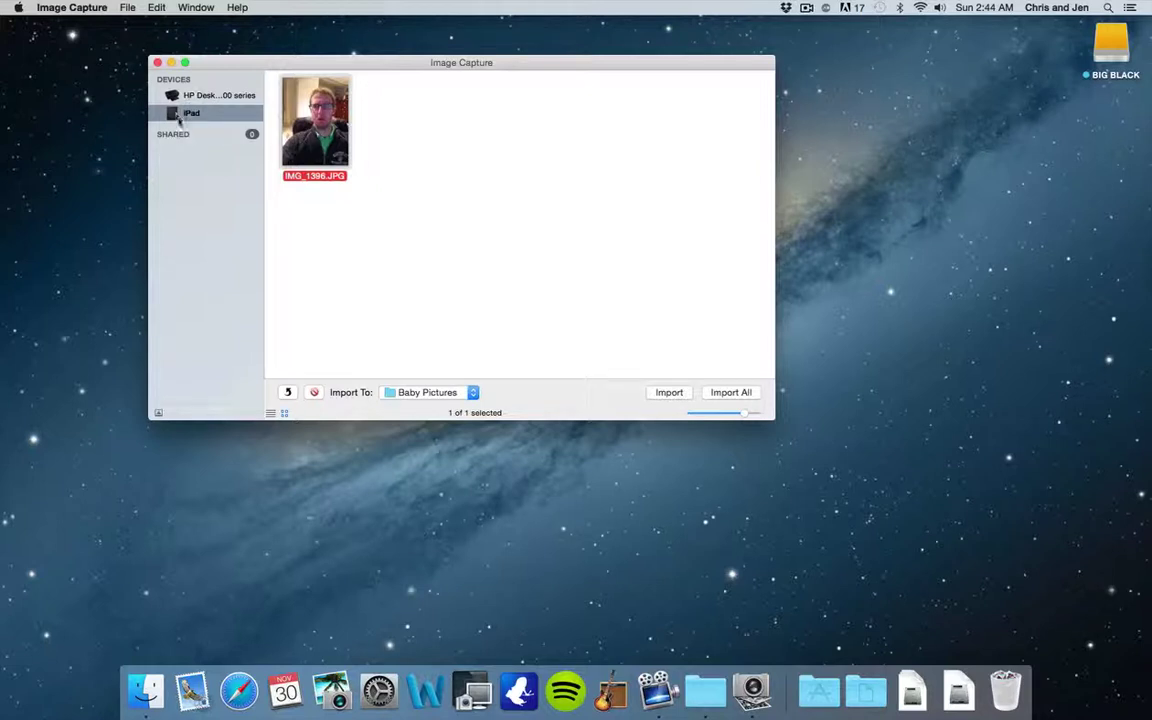
click(201, 96)
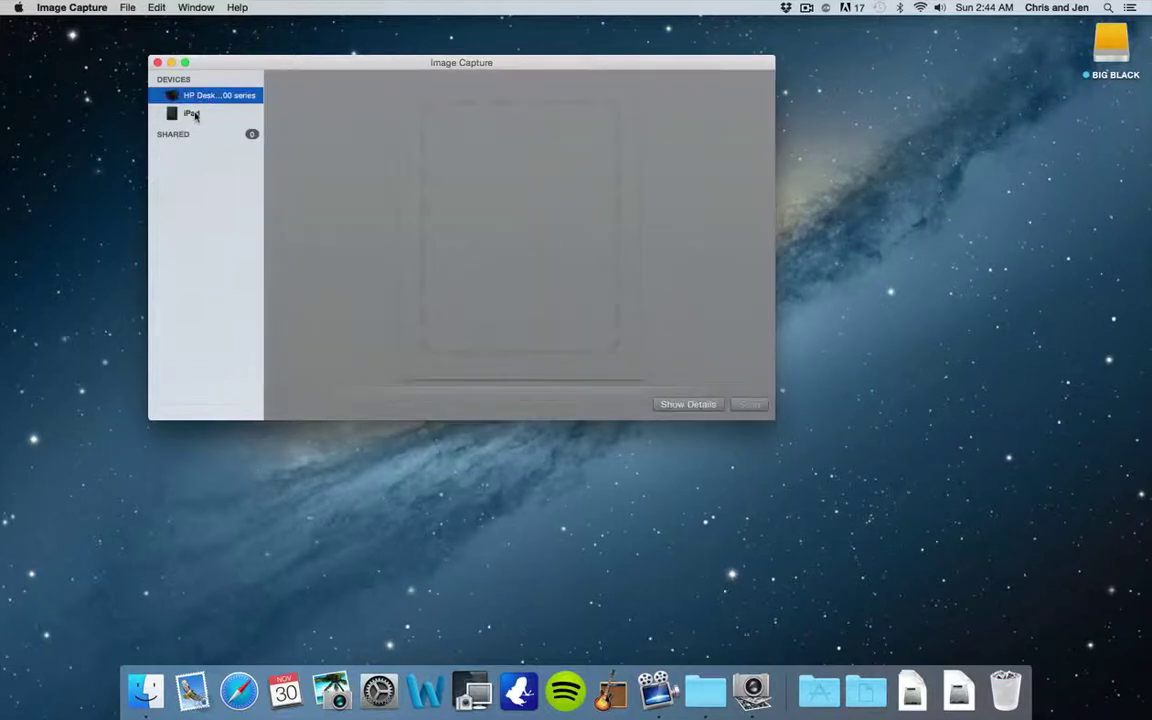
click(194, 113)
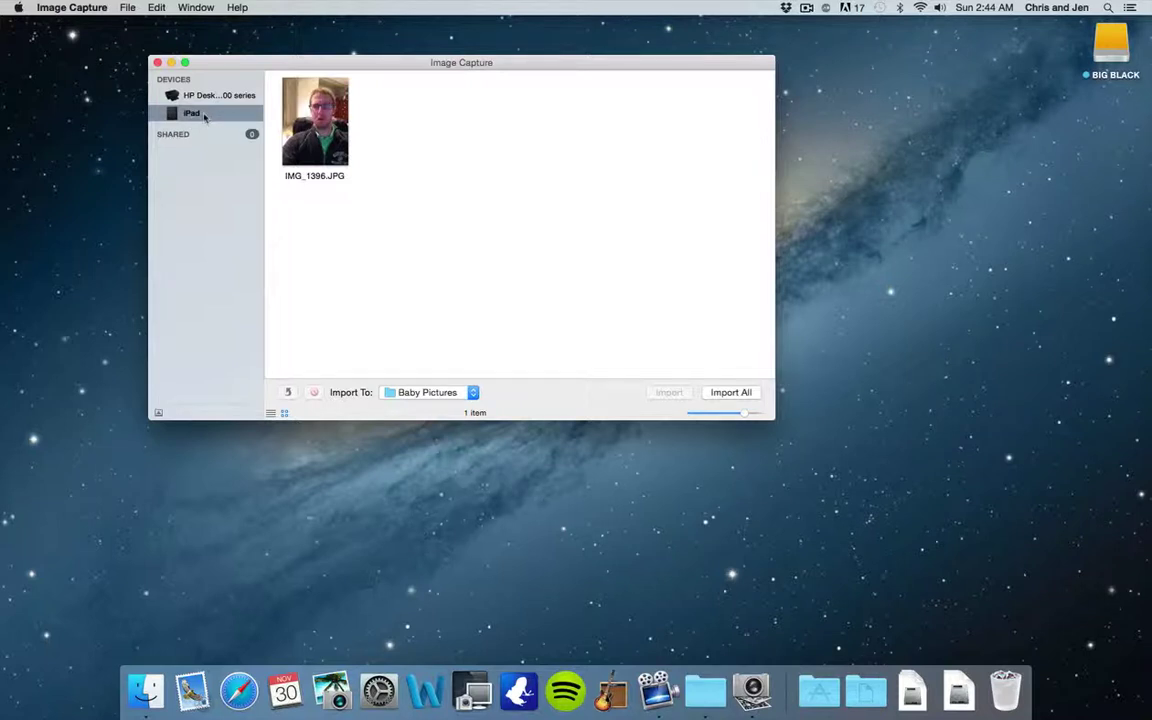
click(290, 112)
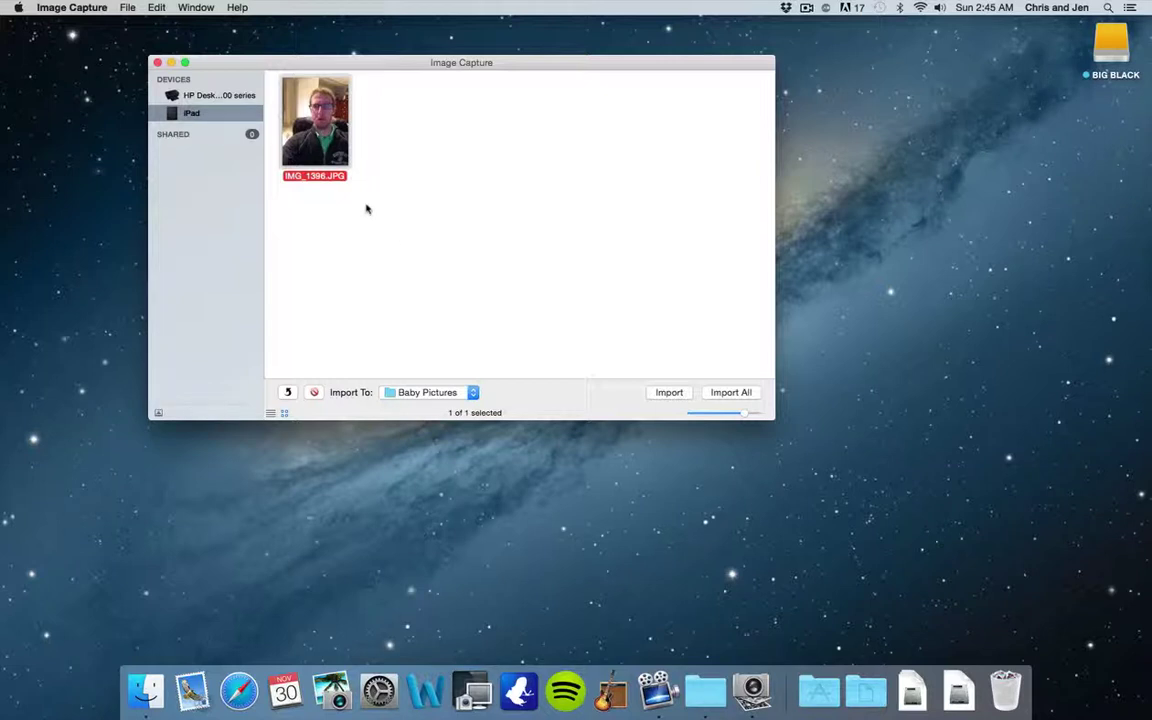
Set the import destination to Desktop and import IMG_1396.JPG from the iPad.
click(440, 393)
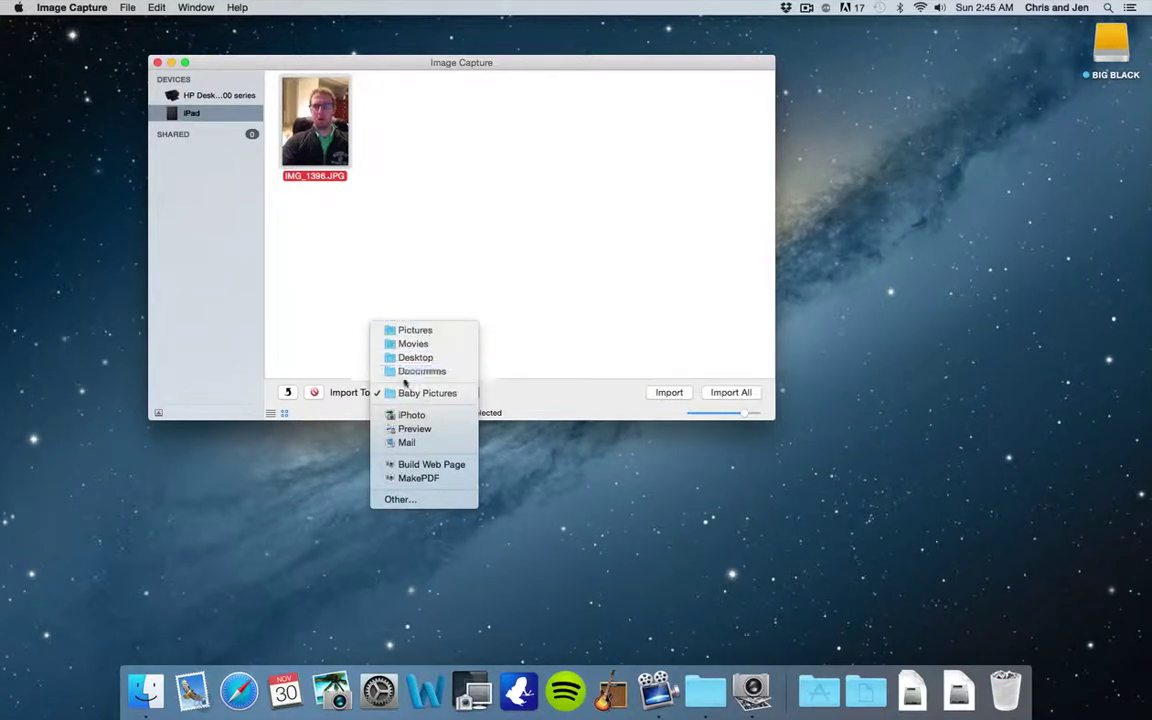
click(414, 358)
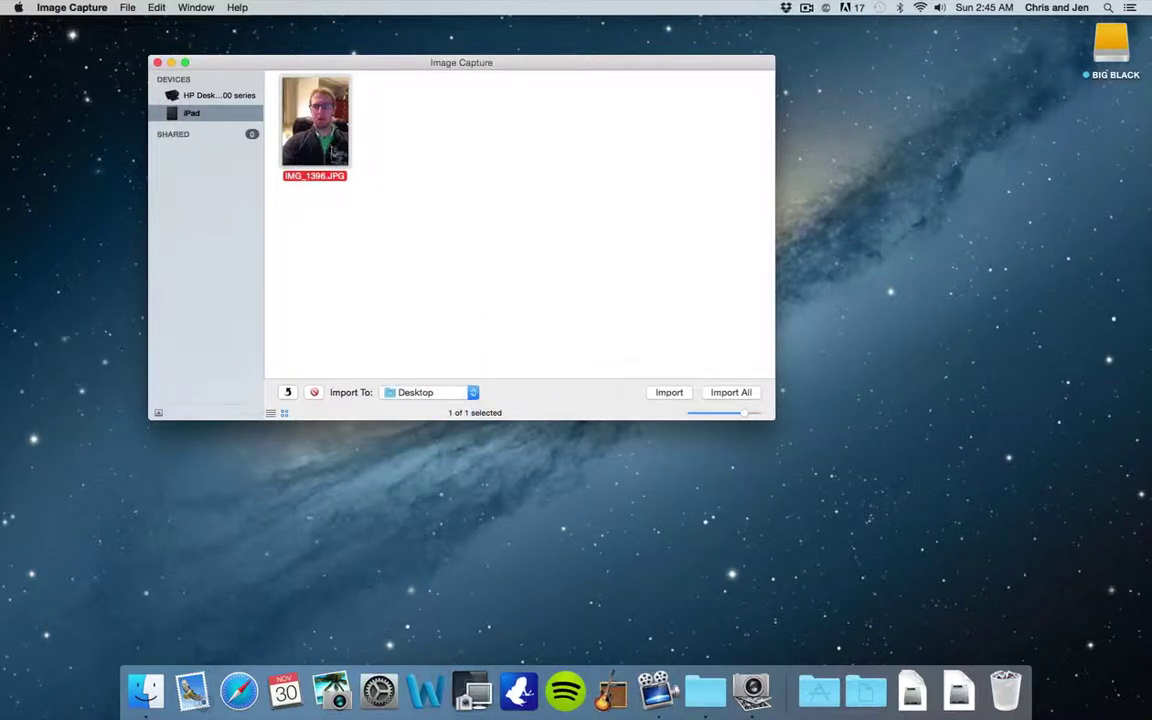
click(673, 395)
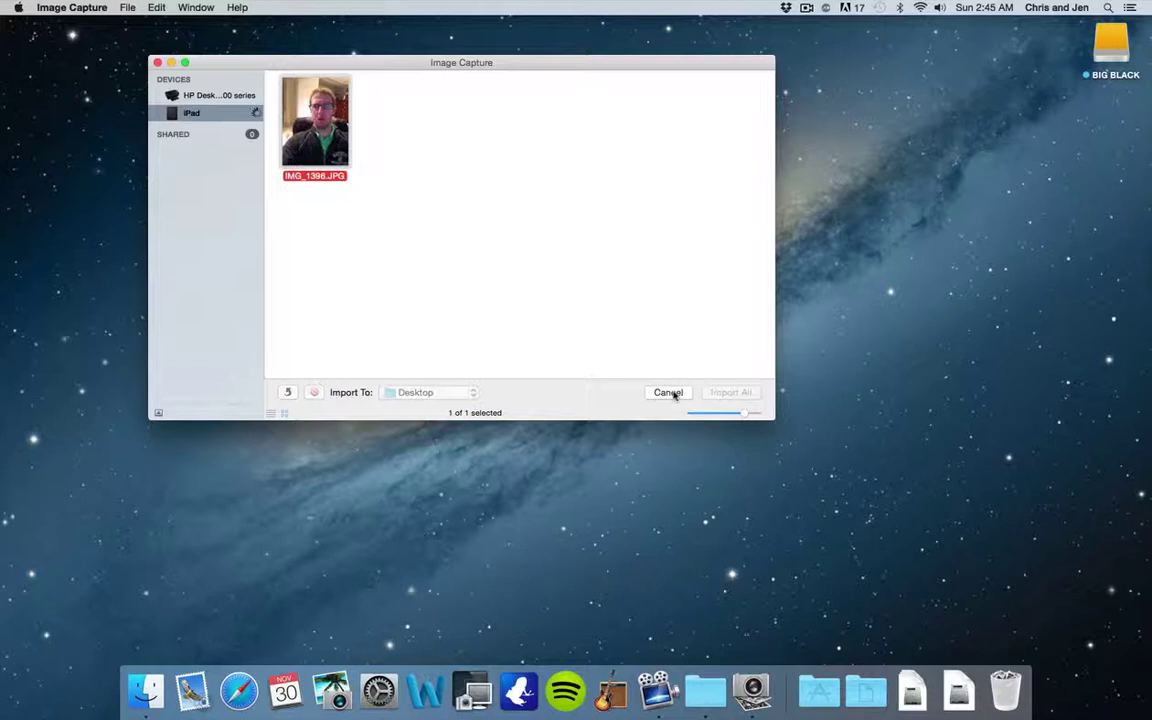
click(1113, 122)
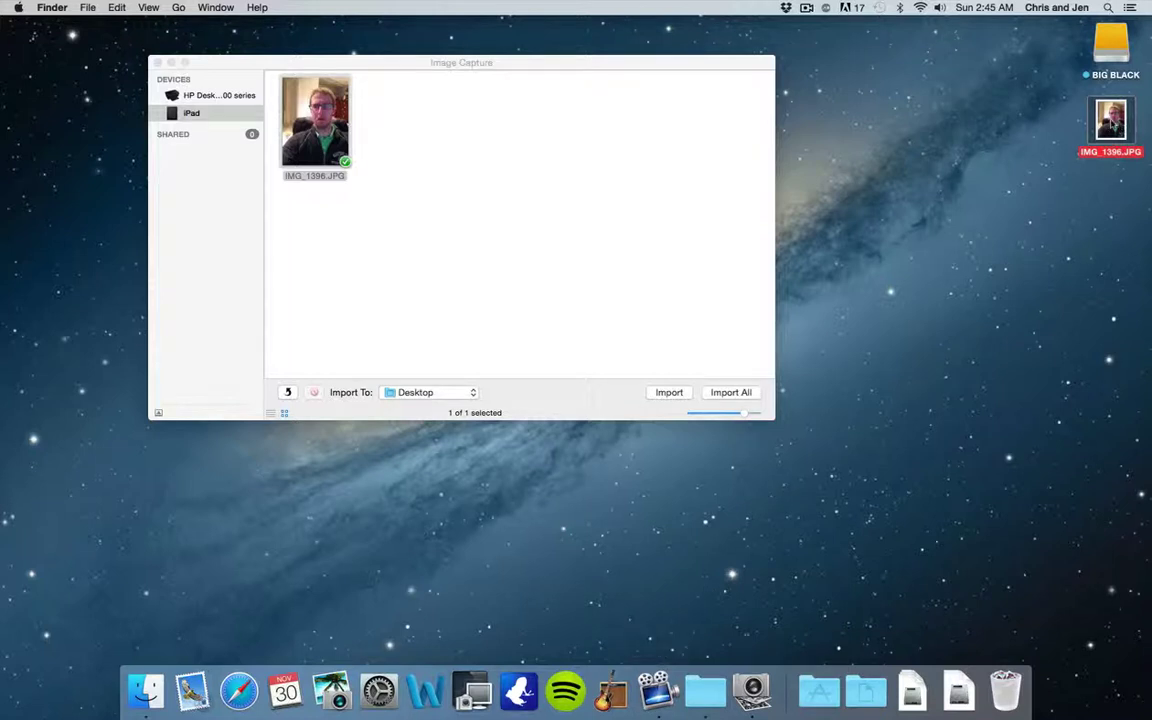
Trash the desktop copy of IMG_1396.JPG and choose Other… as the import destination.
drag(1112, 127, 1005, 688)
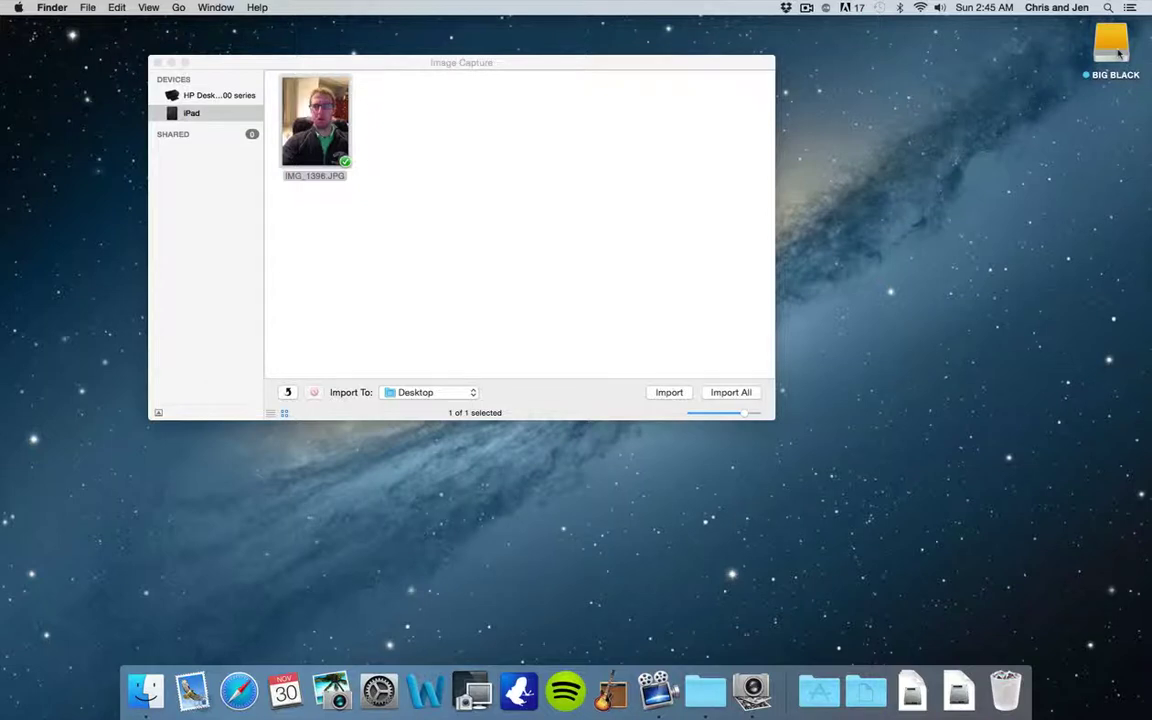
click(437, 392)
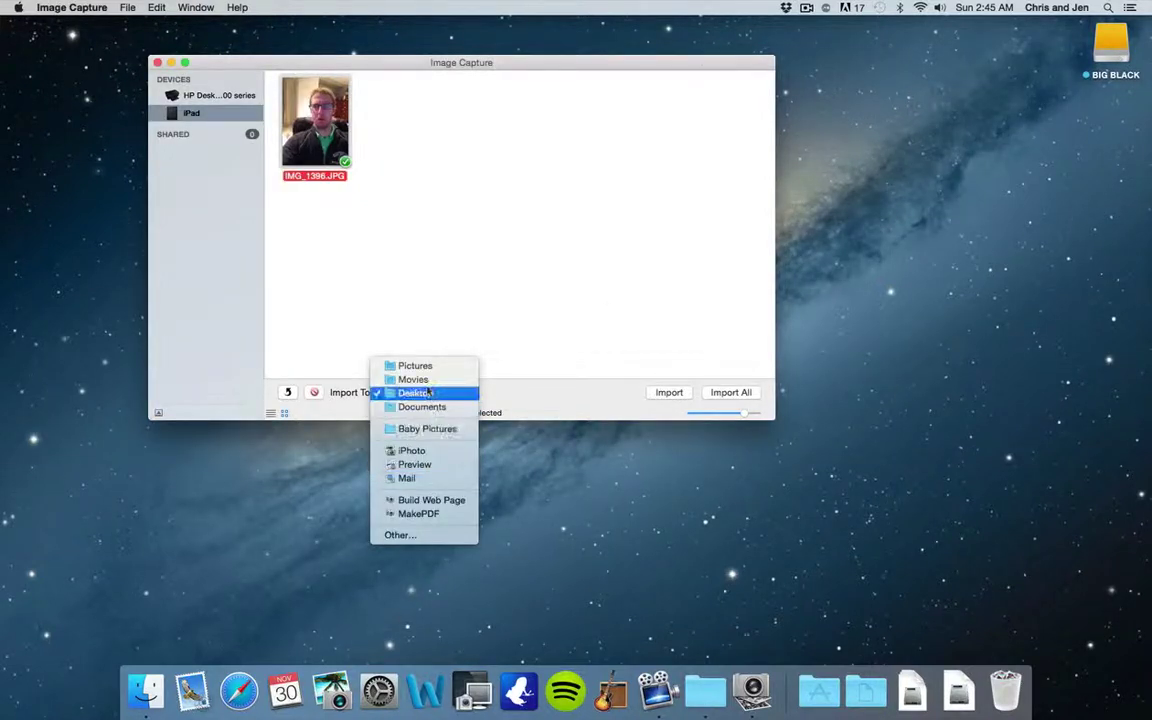
click(398, 536)
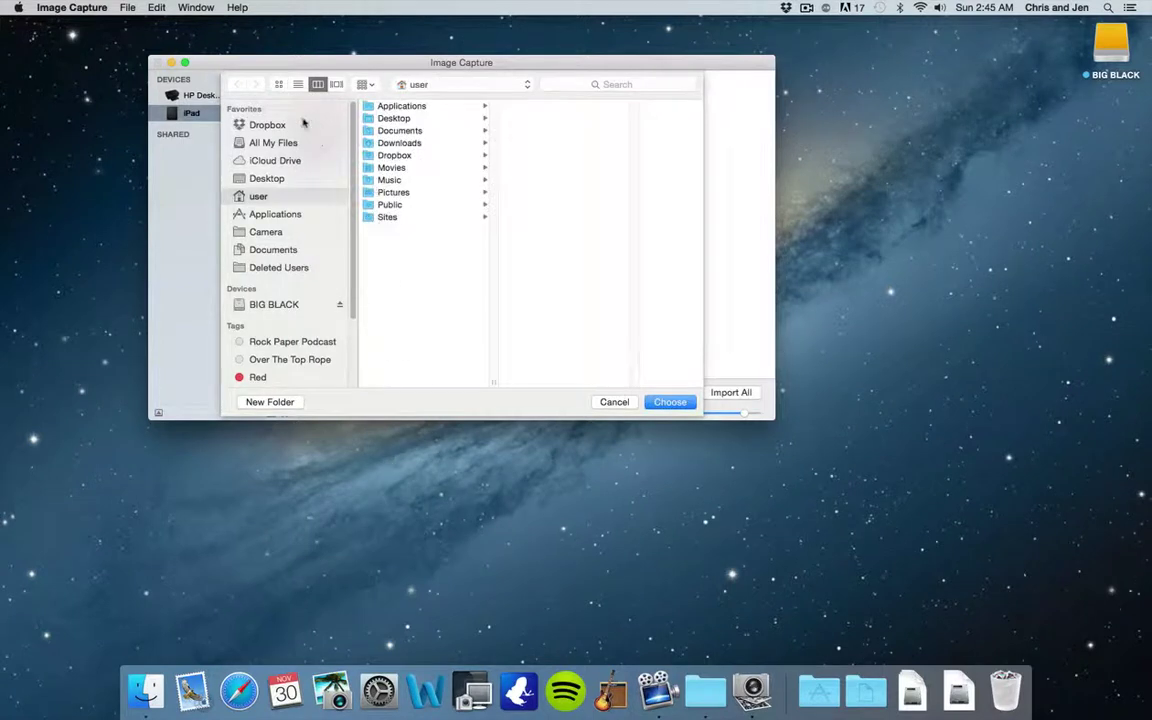
Create a new folder named 'Goofy Picture' on the BIG BLACK drive.
click(268, 305)
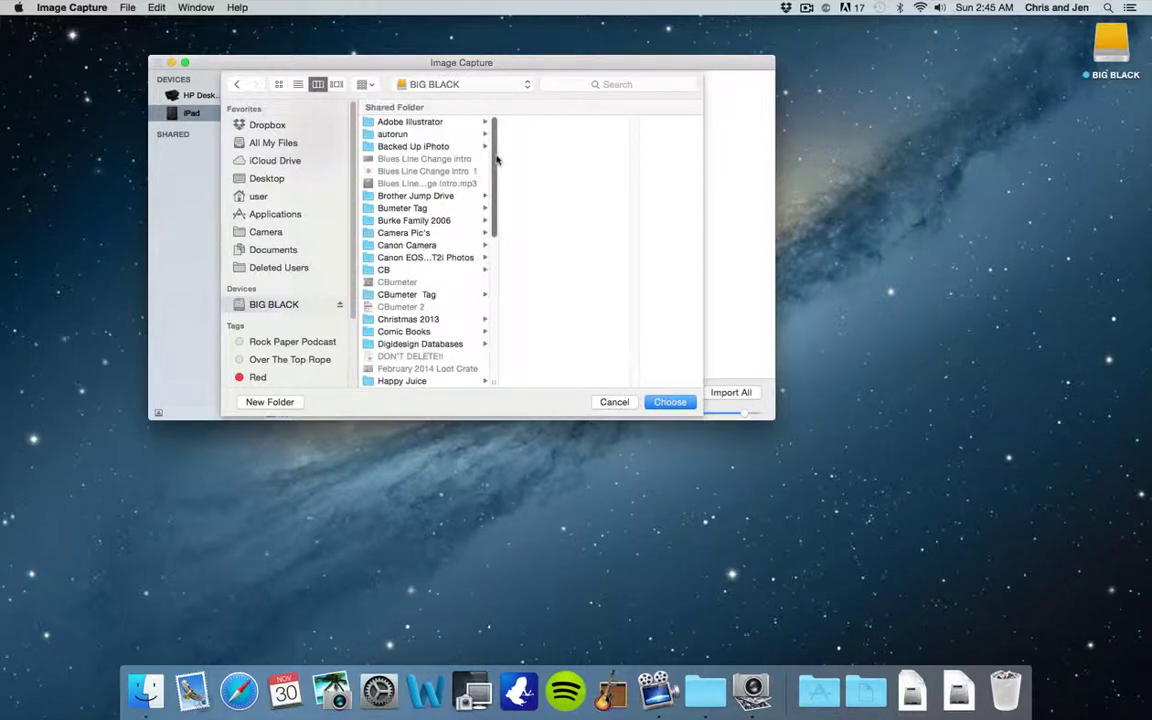
scroll(440, 250, down, 10)
scroll(440, 250, up, 10)
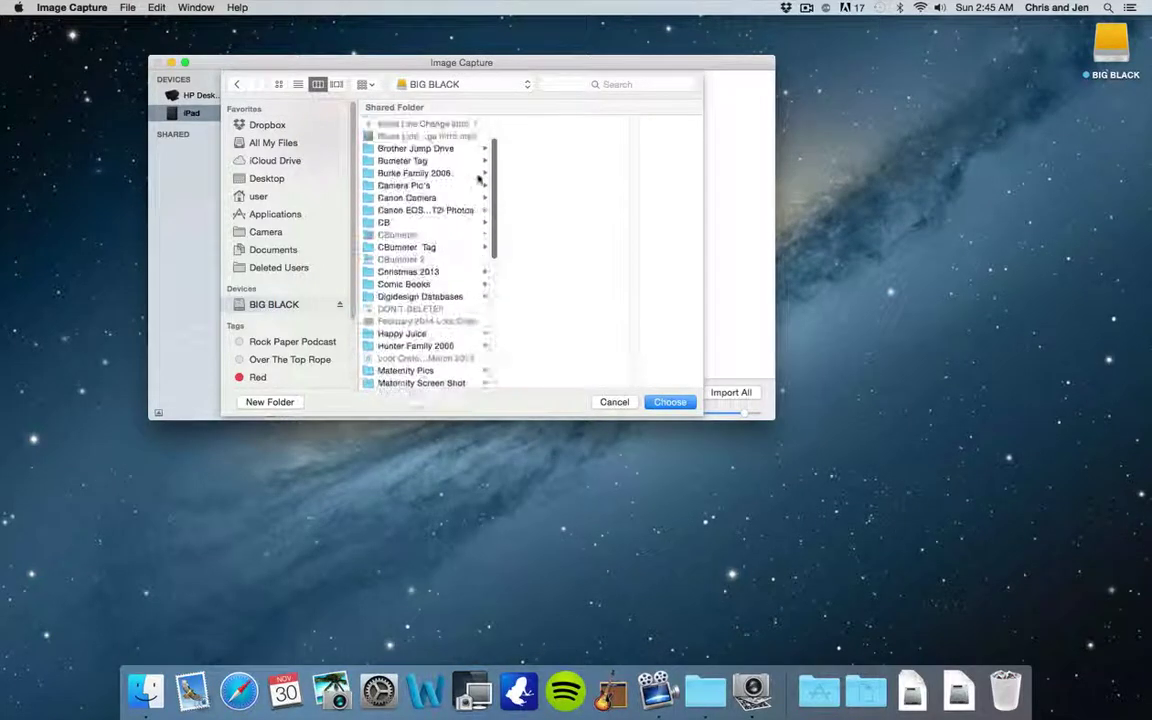
click(270, 402)
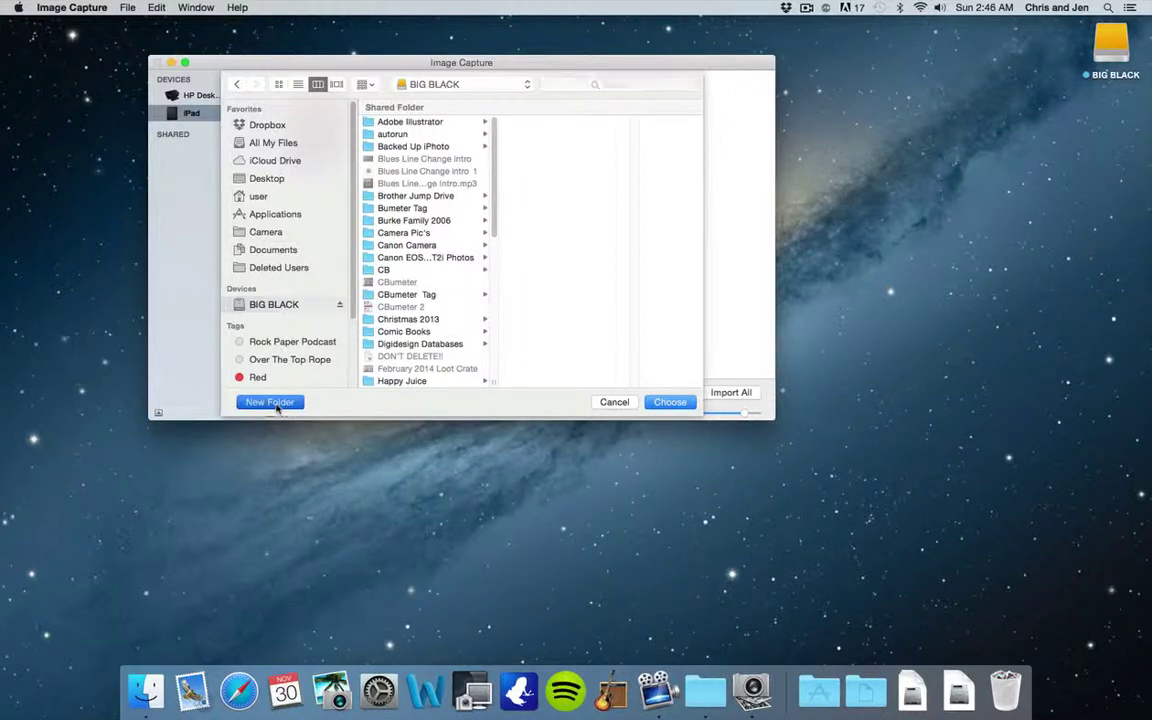
text(Goofy )
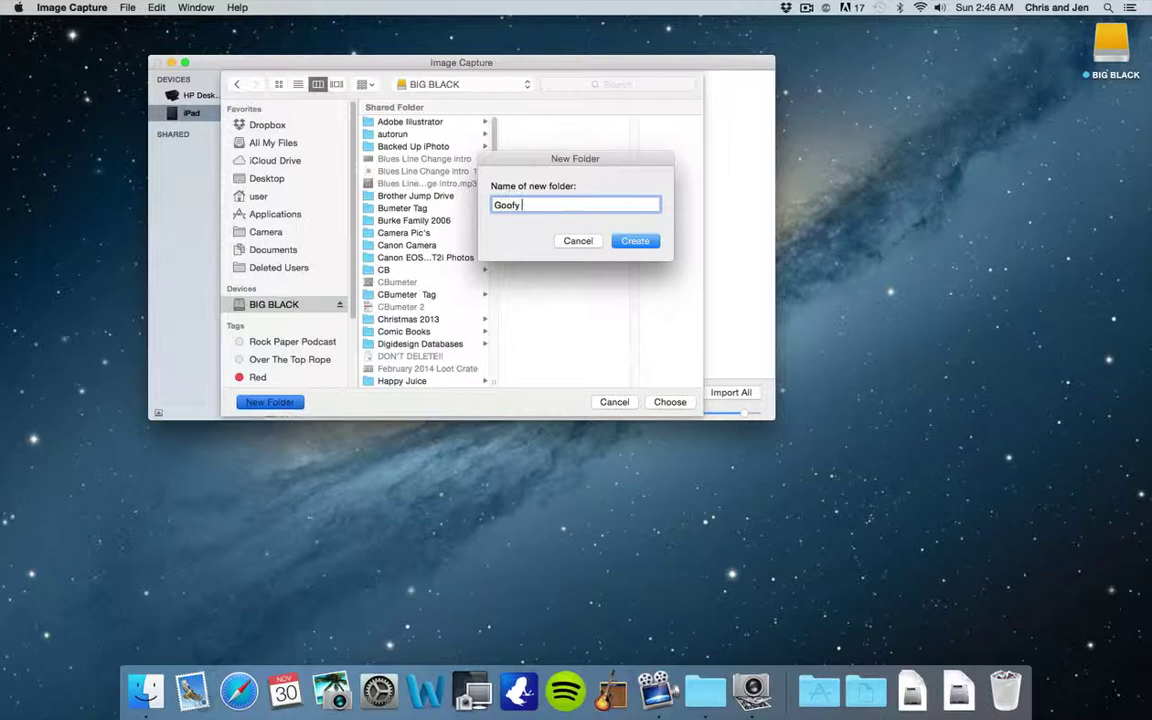
text(Picture)
click(630, 244)
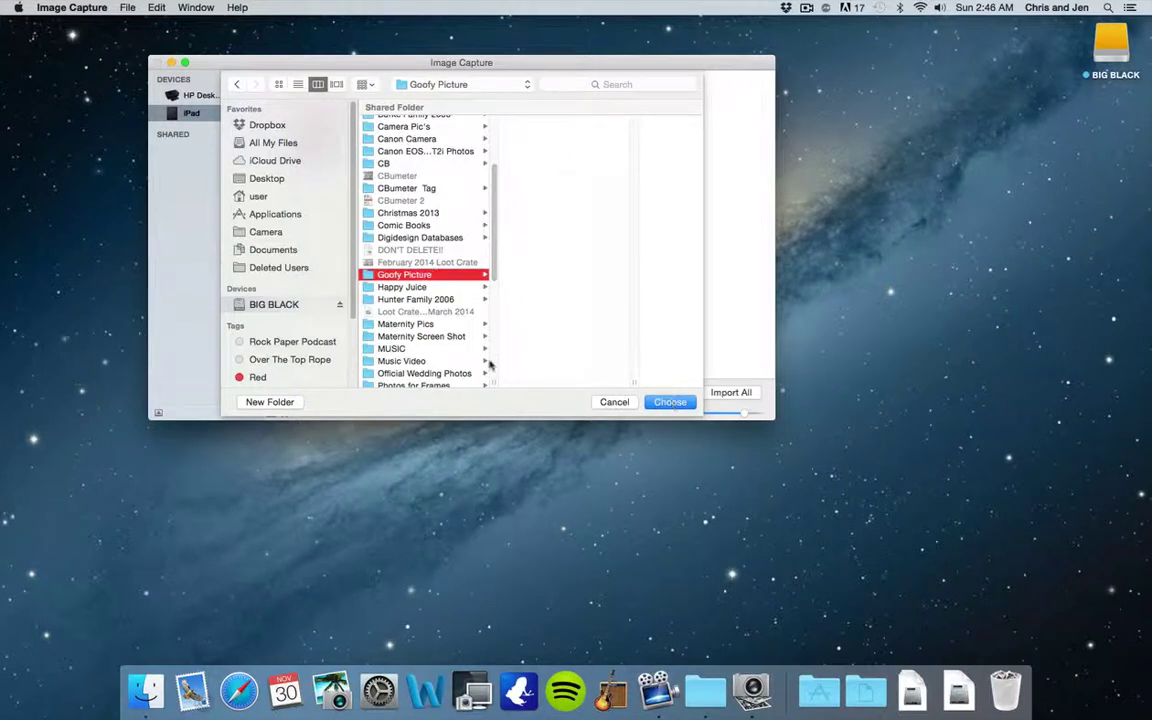
Select the Goofy Picture folder and confirm it as the import destination.
click(441, 300)
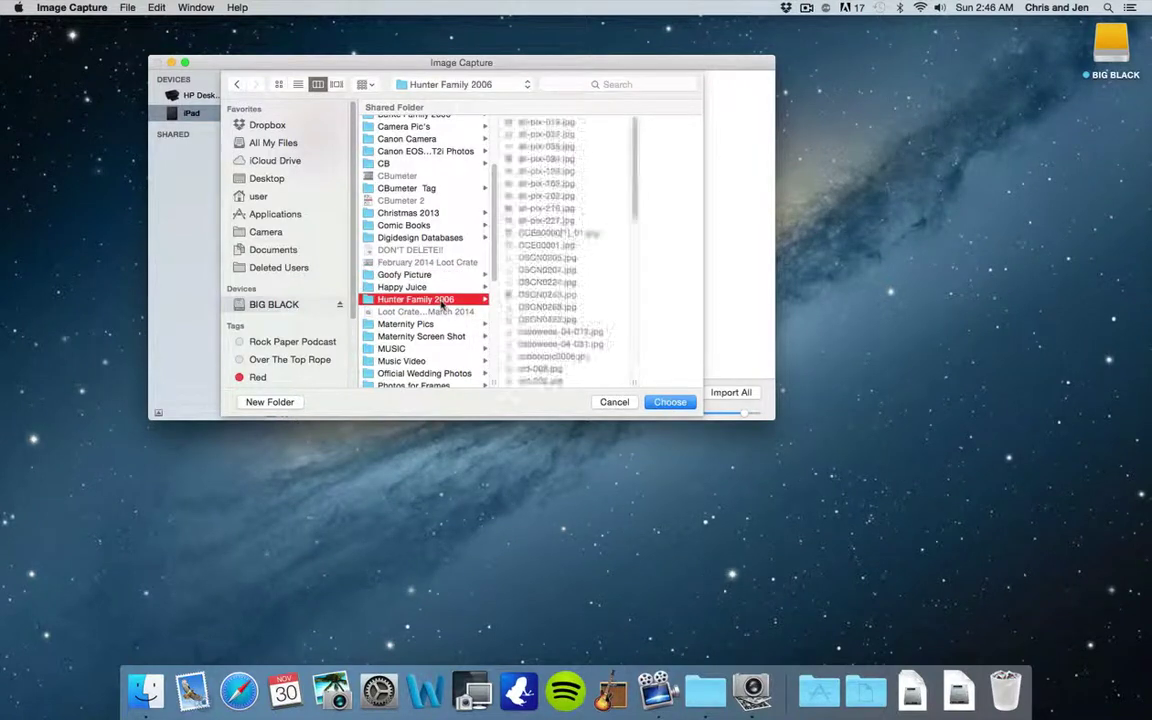
click(404, 287)
click(404, 274)
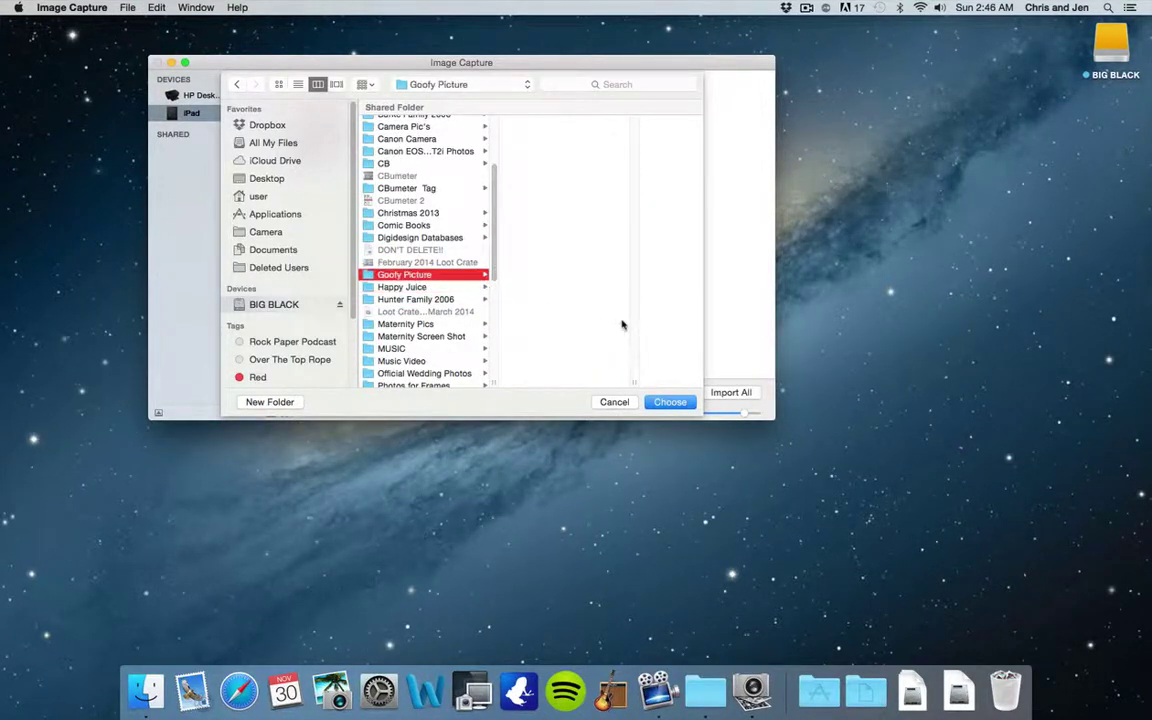
click(672, 402)
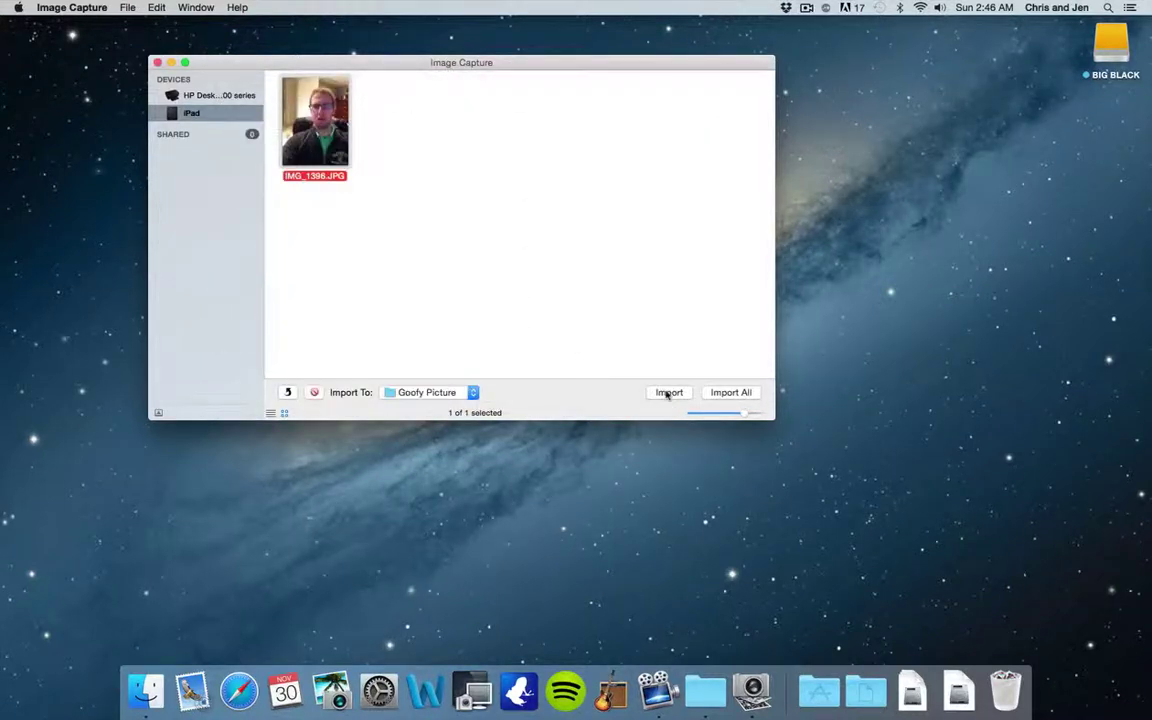
Import IMG_1396.JPG into Goofy Picture, preview it on BIG BLACK, then close that window.
click(668, 393)
double_click(1111, 45)
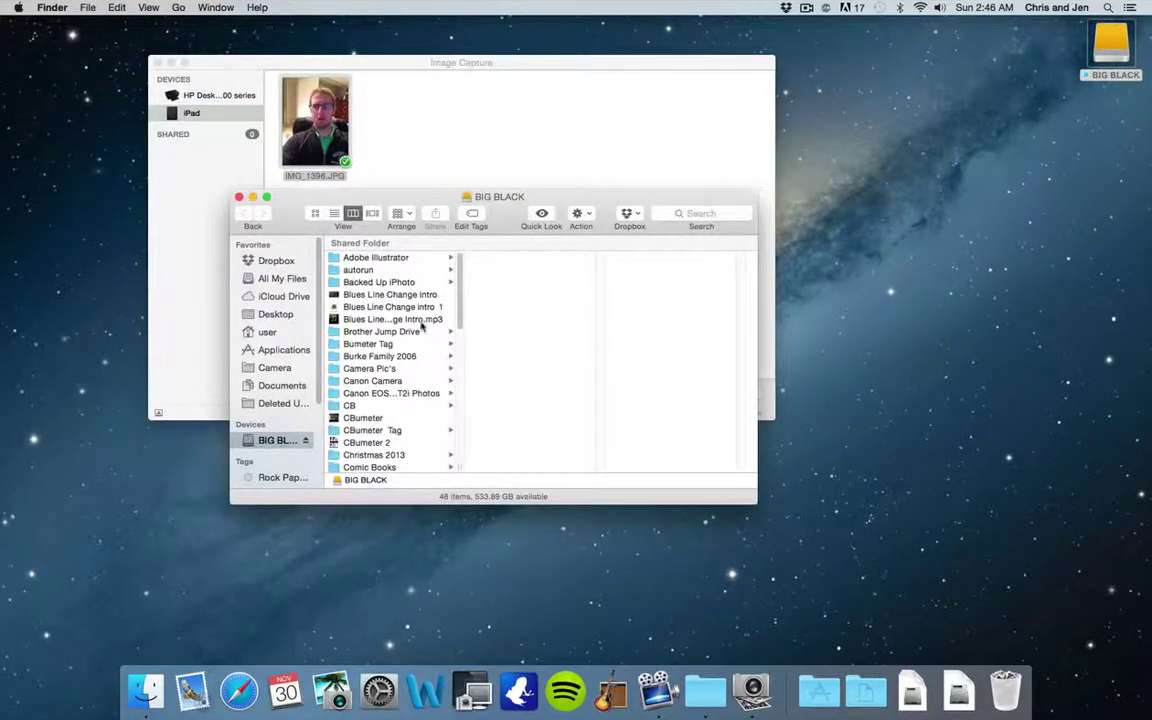
scroll(400, 370, down, 3)
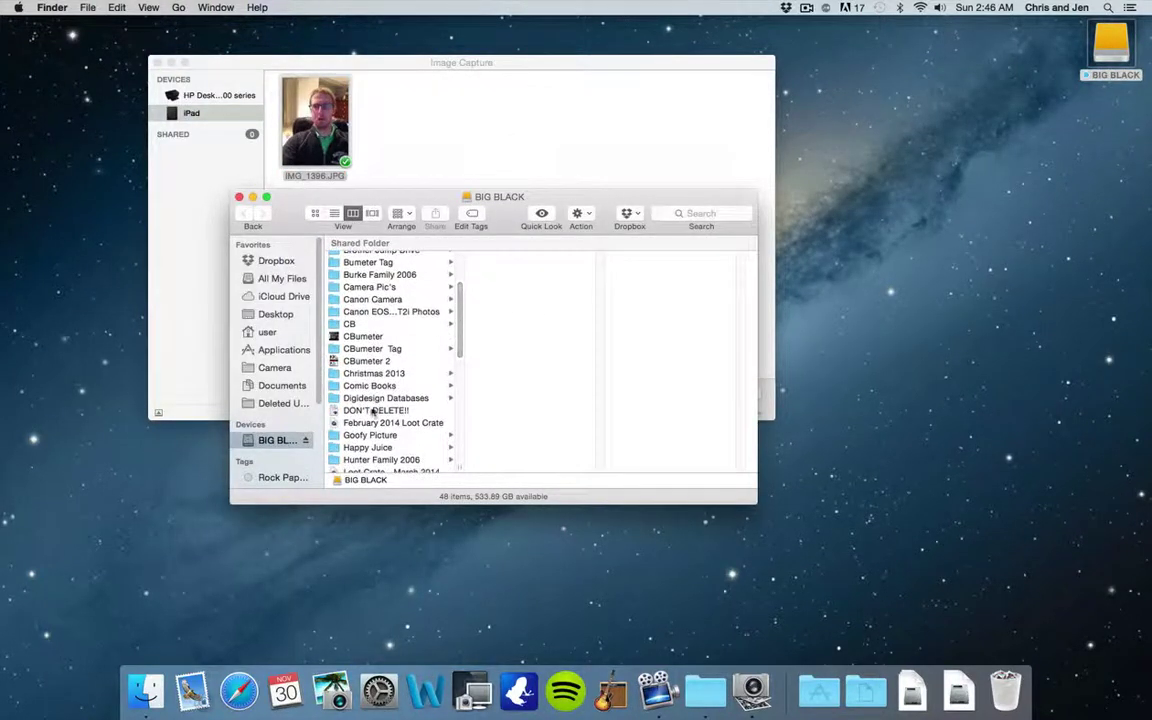
click(395, 435)
click(505, 258)
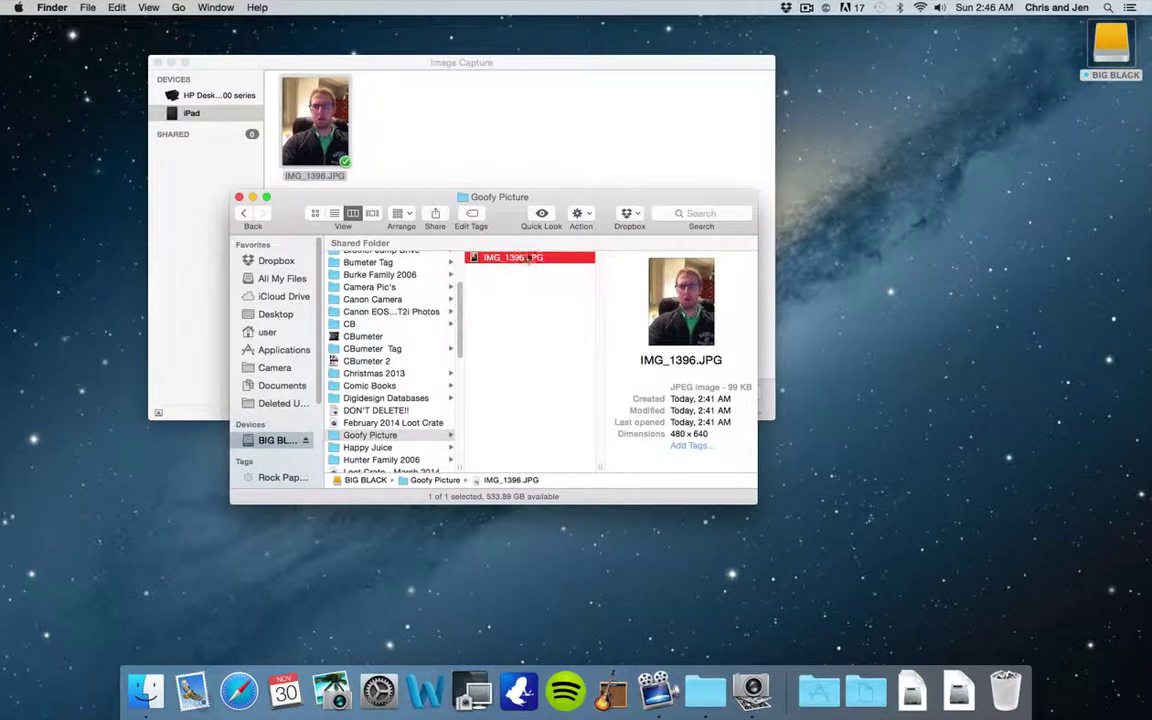
key(Left)
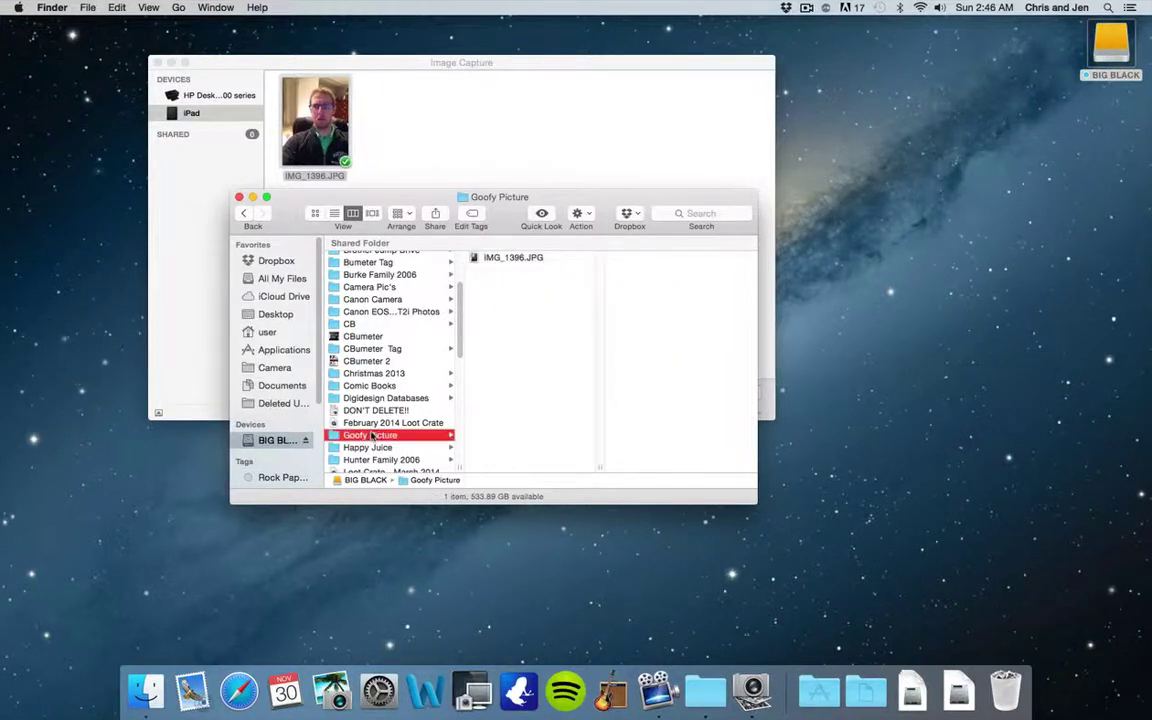
key(Right)
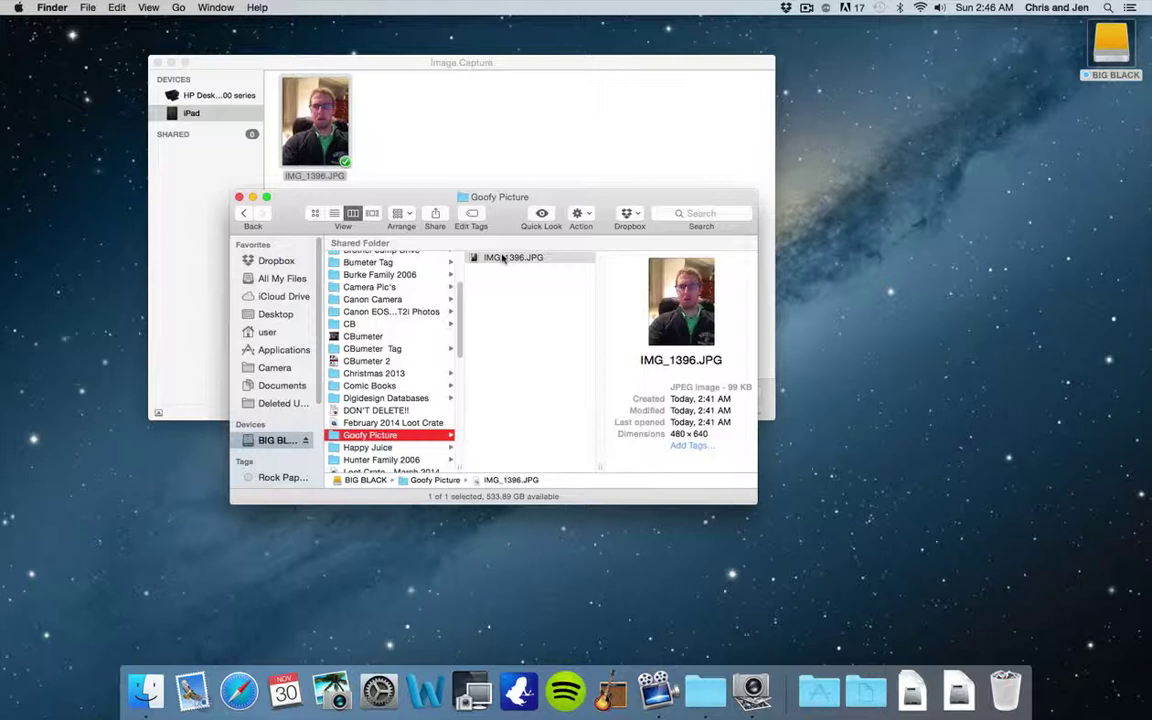
click(239, 197)
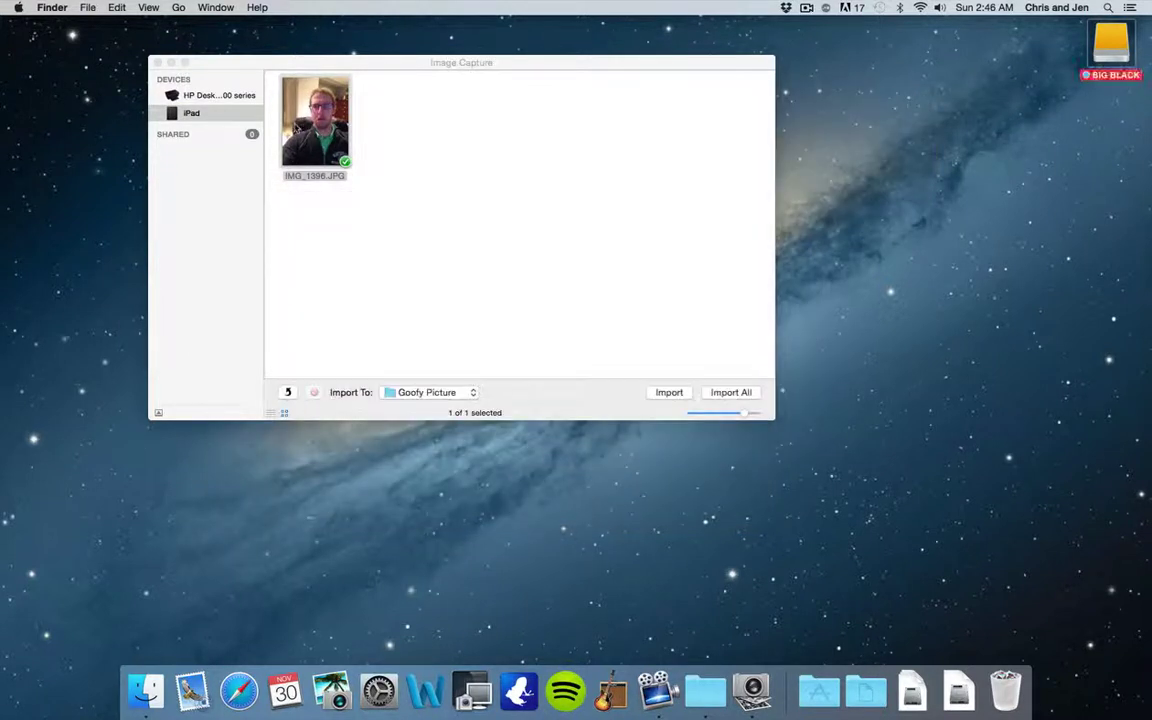
Reopen and close the BIG BLACK window, leave the import destination unchanged, and close Image Capture.
click(569, 186)
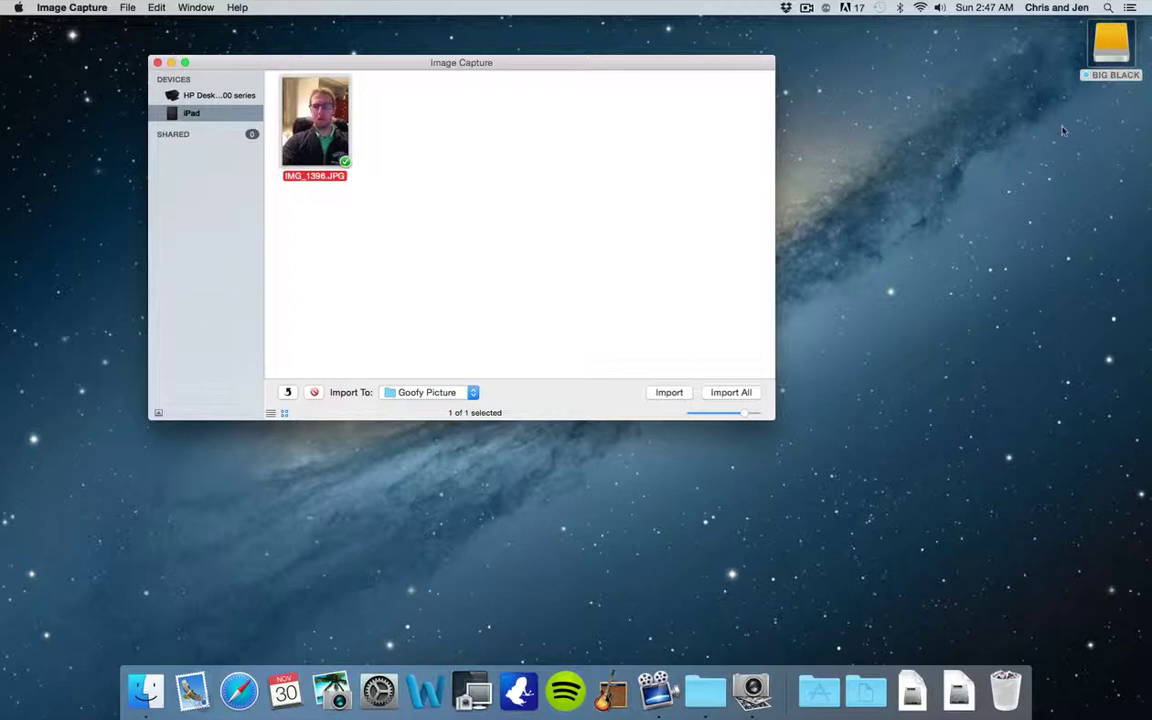
double_click(1105, 48)
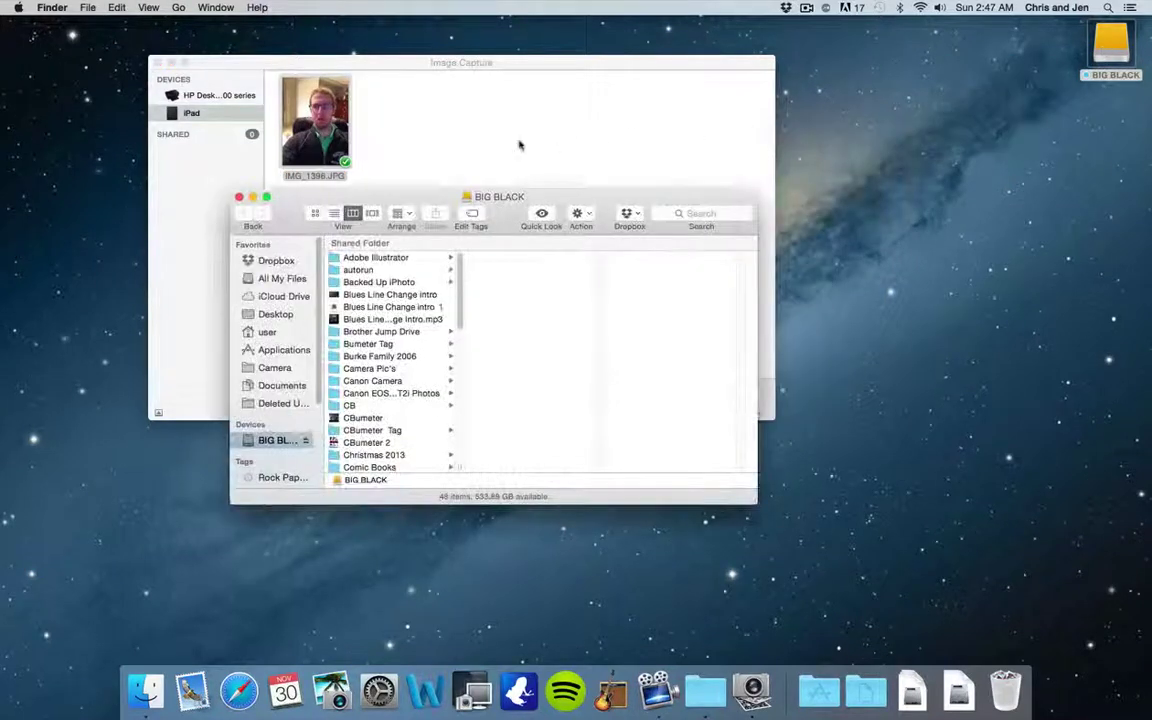
click(238, 195)
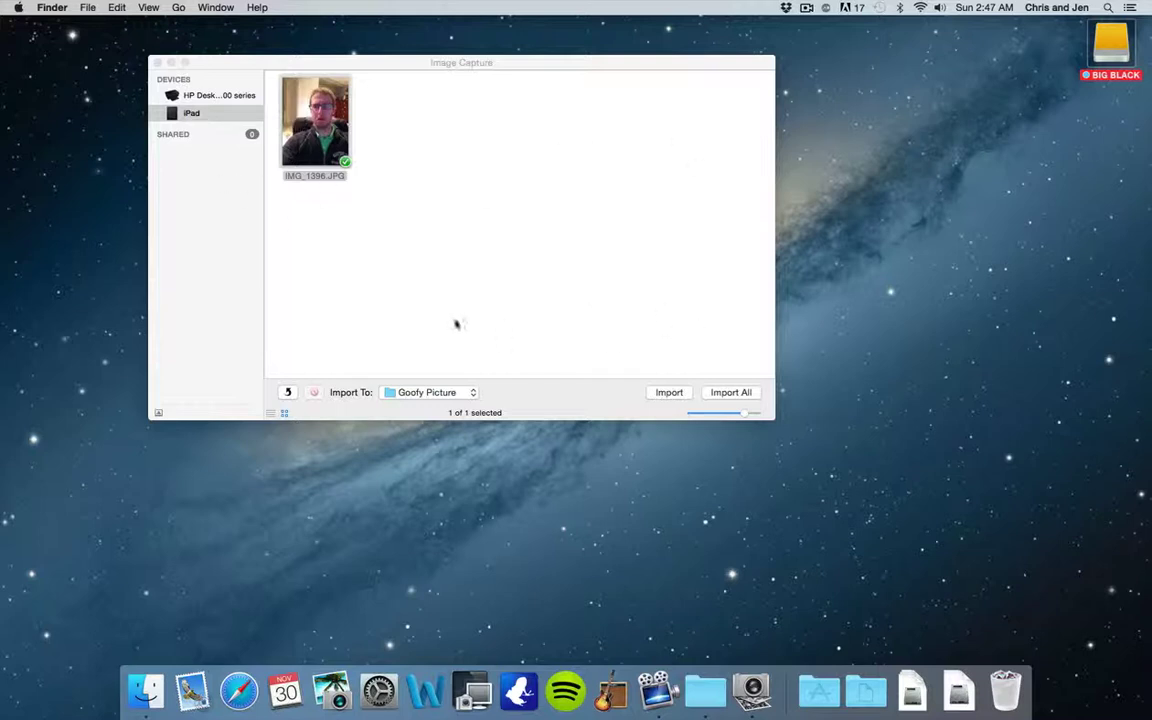
click(460, 180)
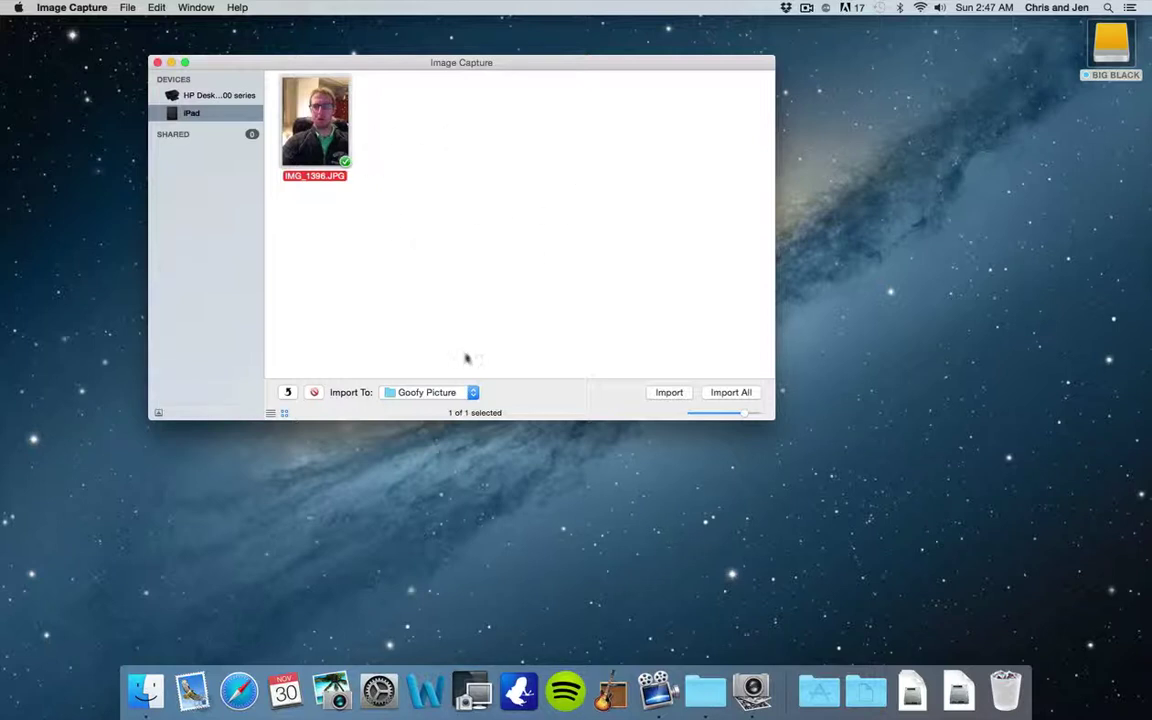
click(440, 392)
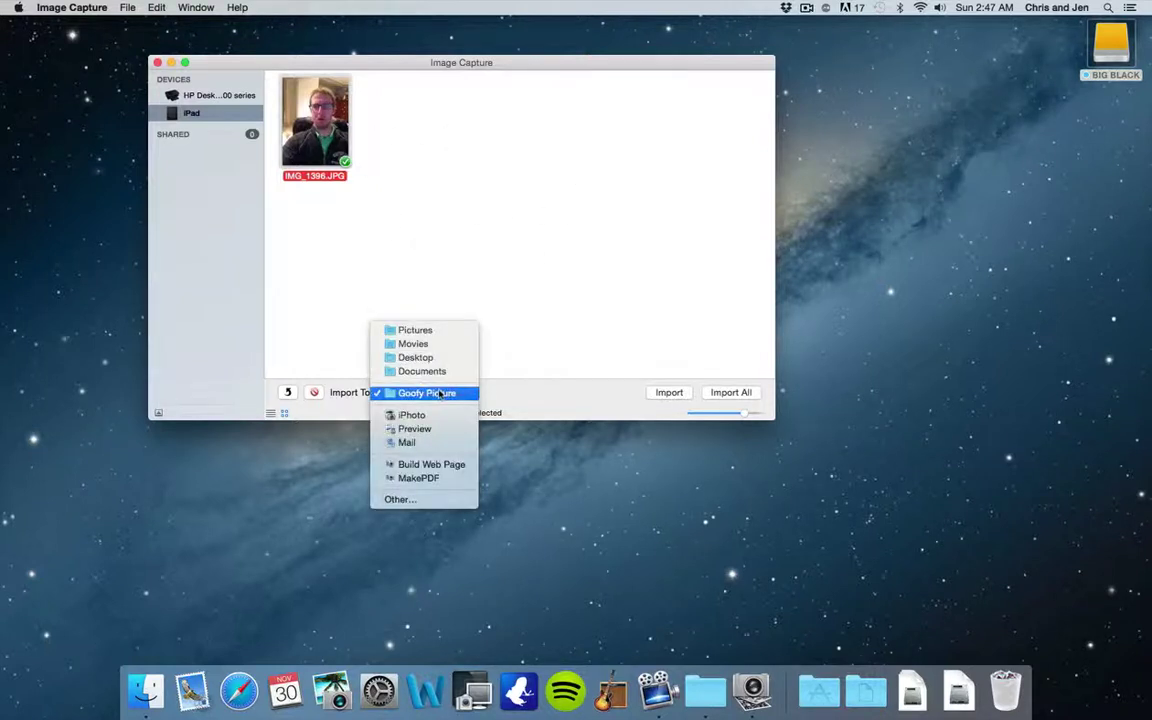
click(857, 517)
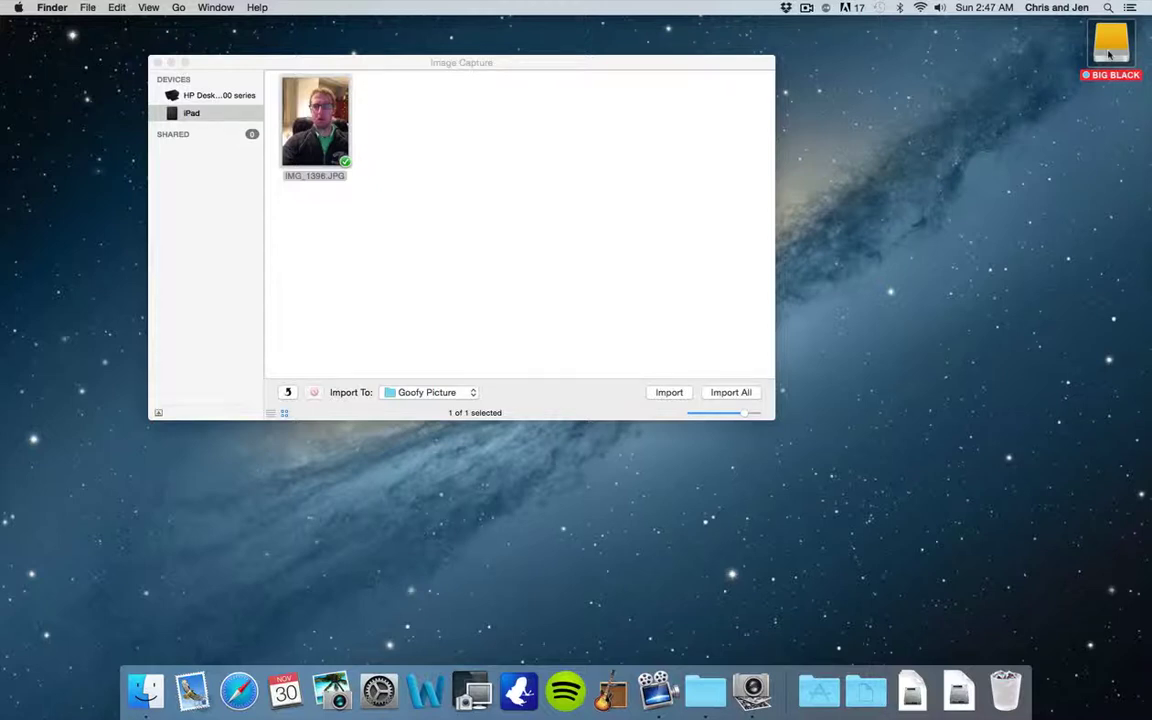
click(157, 63)
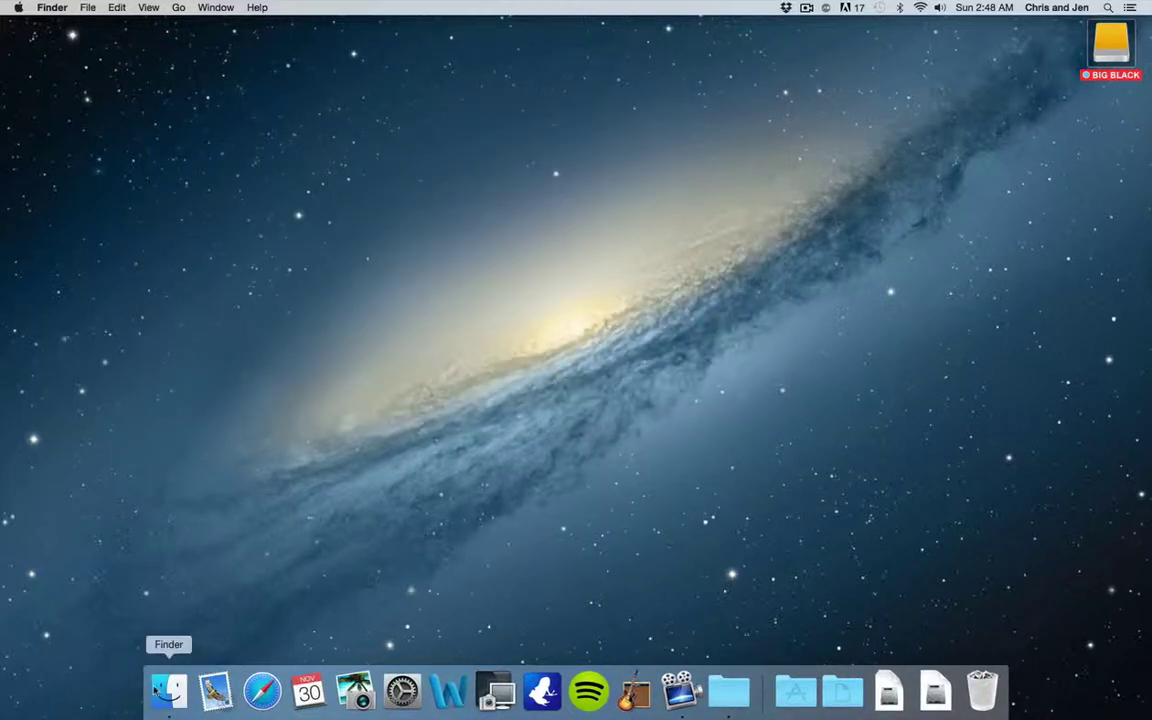
Launch iPhoto from the Applications folder in a new Finder window.
click(168, 690)
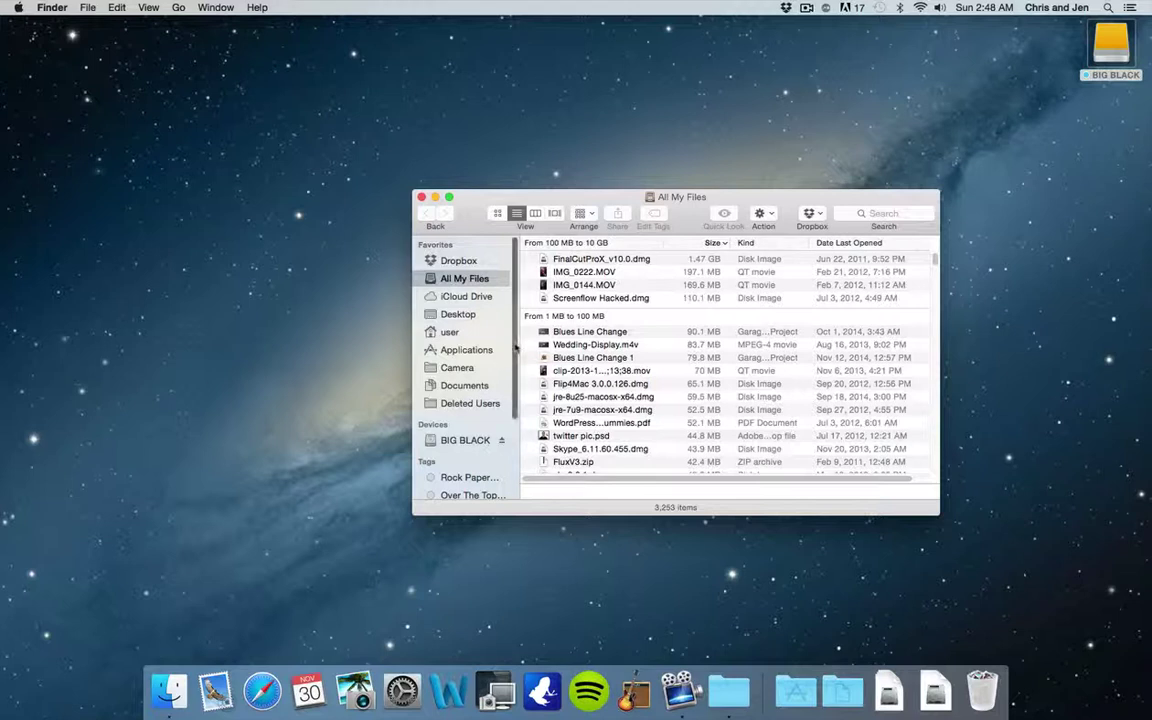
scroll(513, 342, down, 3)
scroll(510, 338, up, 3)
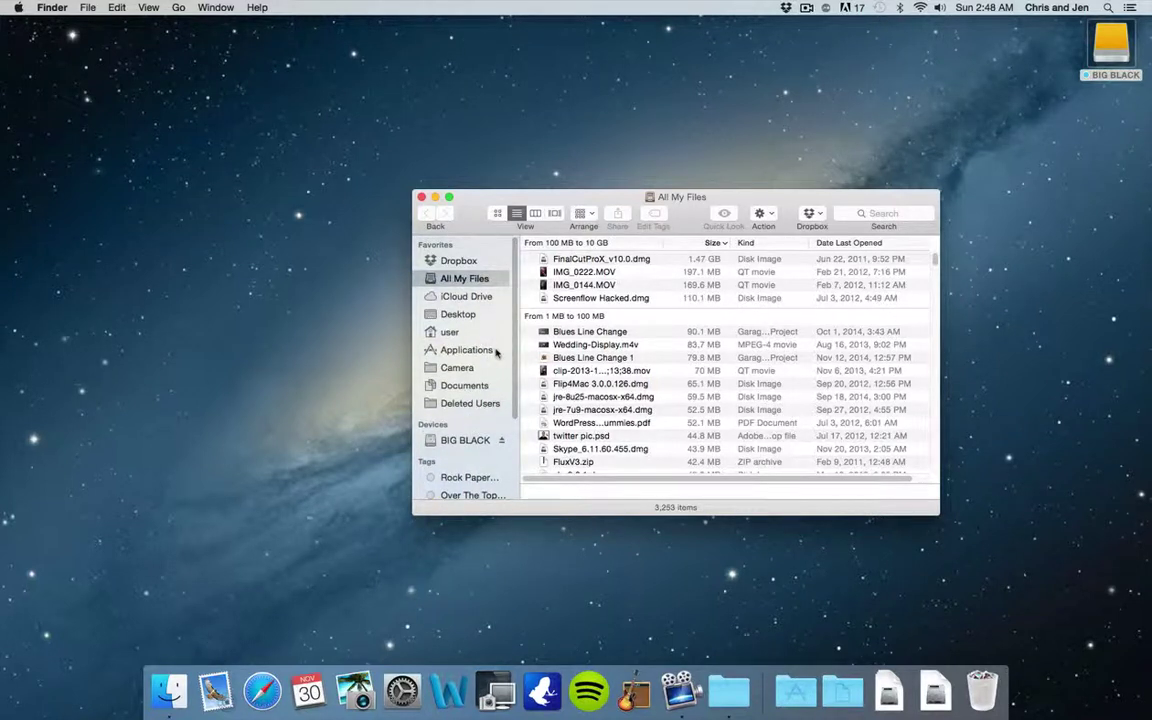
click(468, 349)
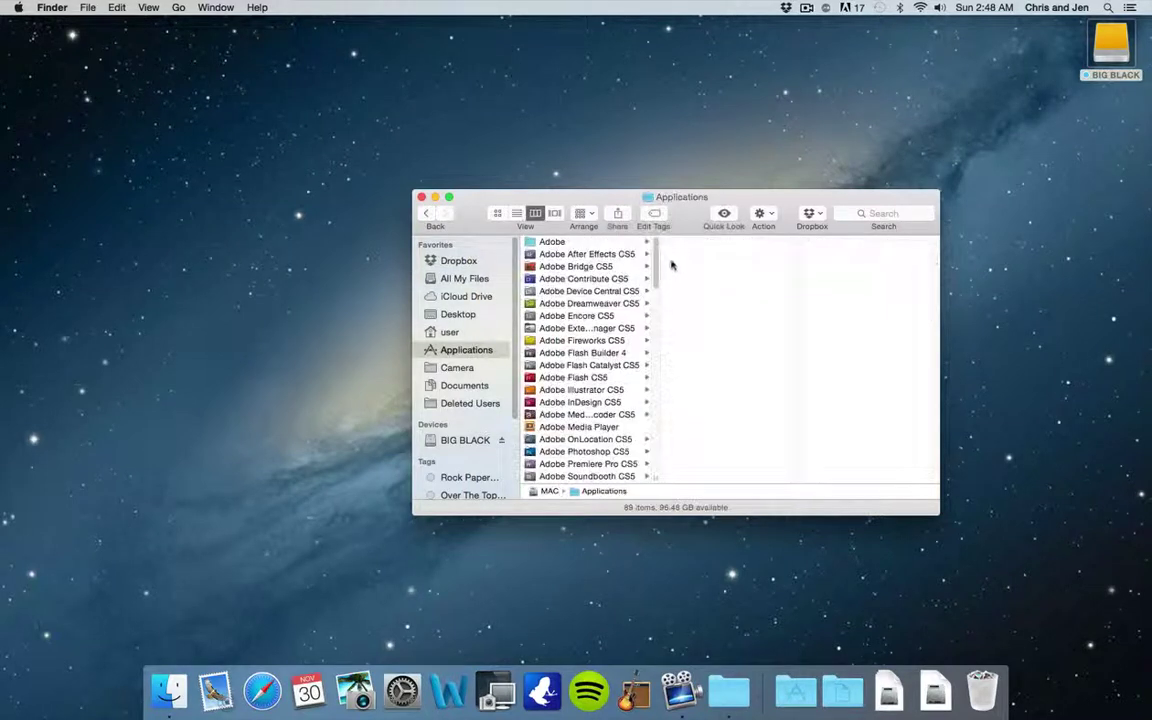
scroll(645, 325, down, 10)
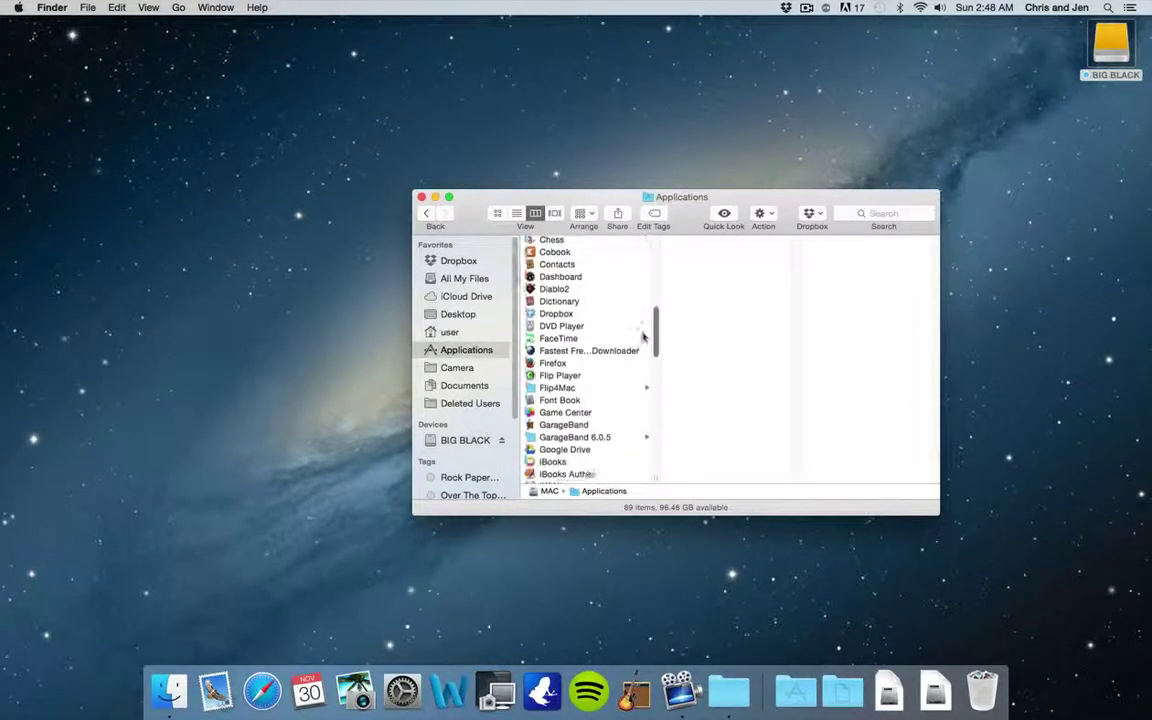
scroll(643, 340, down, 3)
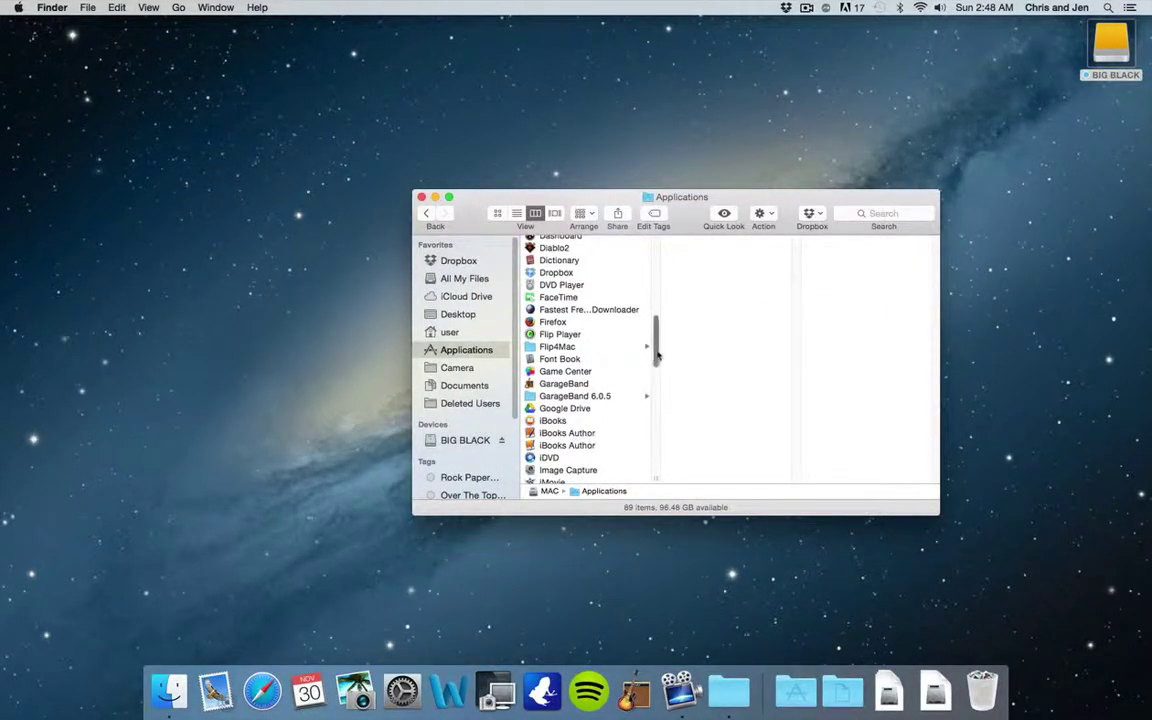
scroll(655, 355, down, 3)
click(549, 414)
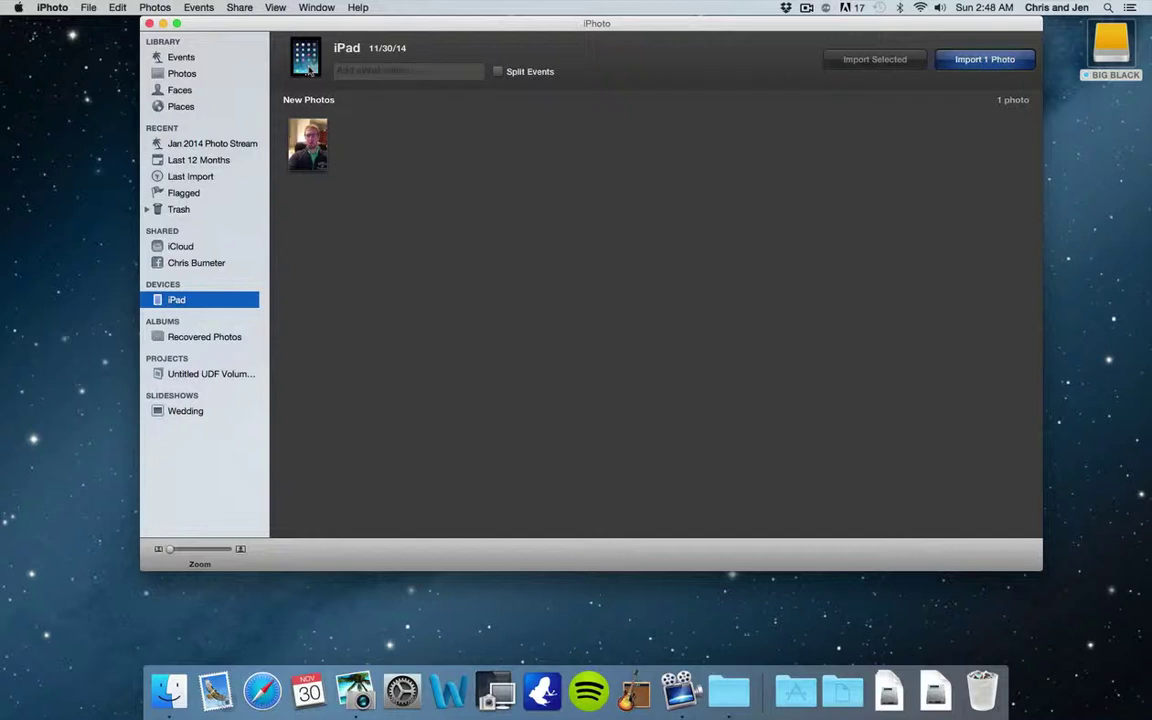
Name the new event 'Goofy photo' and import the selected iPad photo into iPhoto.
click(292, 132)
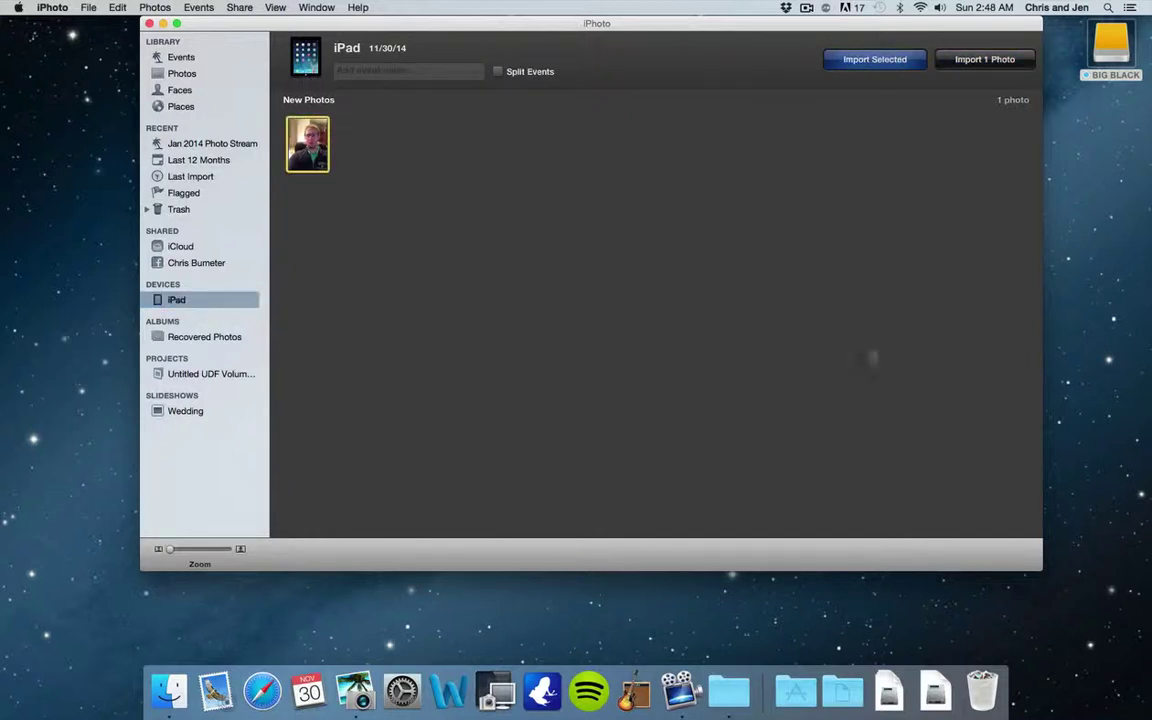
click(406, 159)
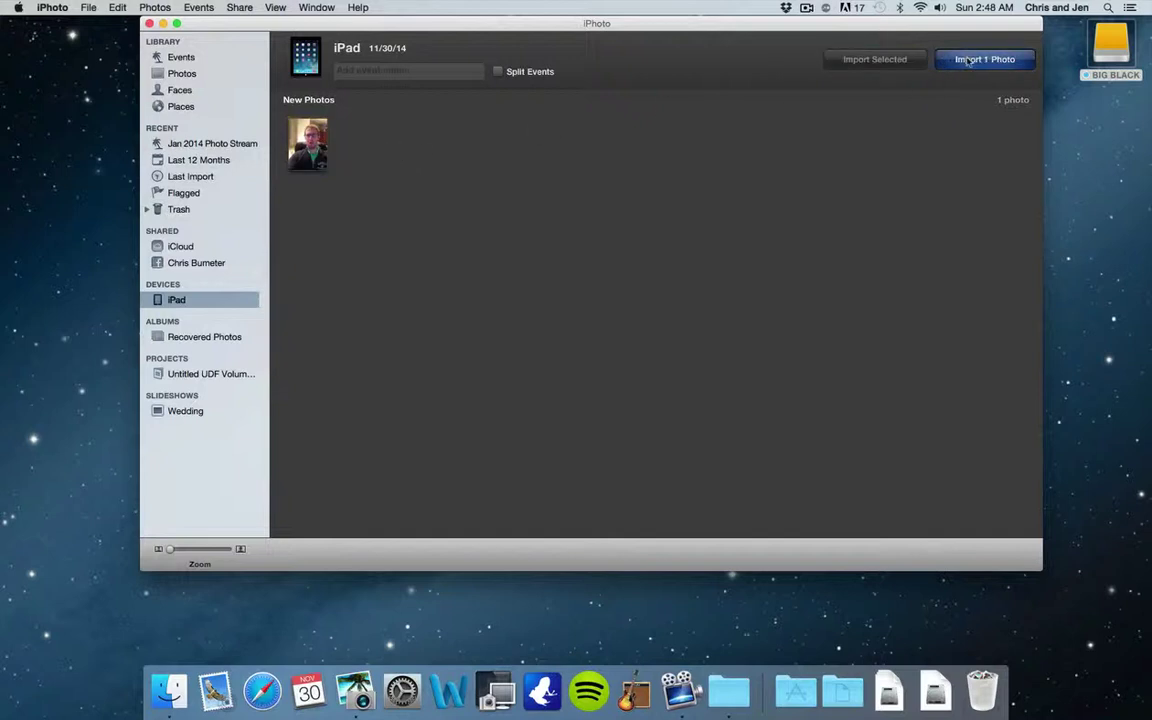
click(384, 72)
text(Goofy photo)
click(292, 135)
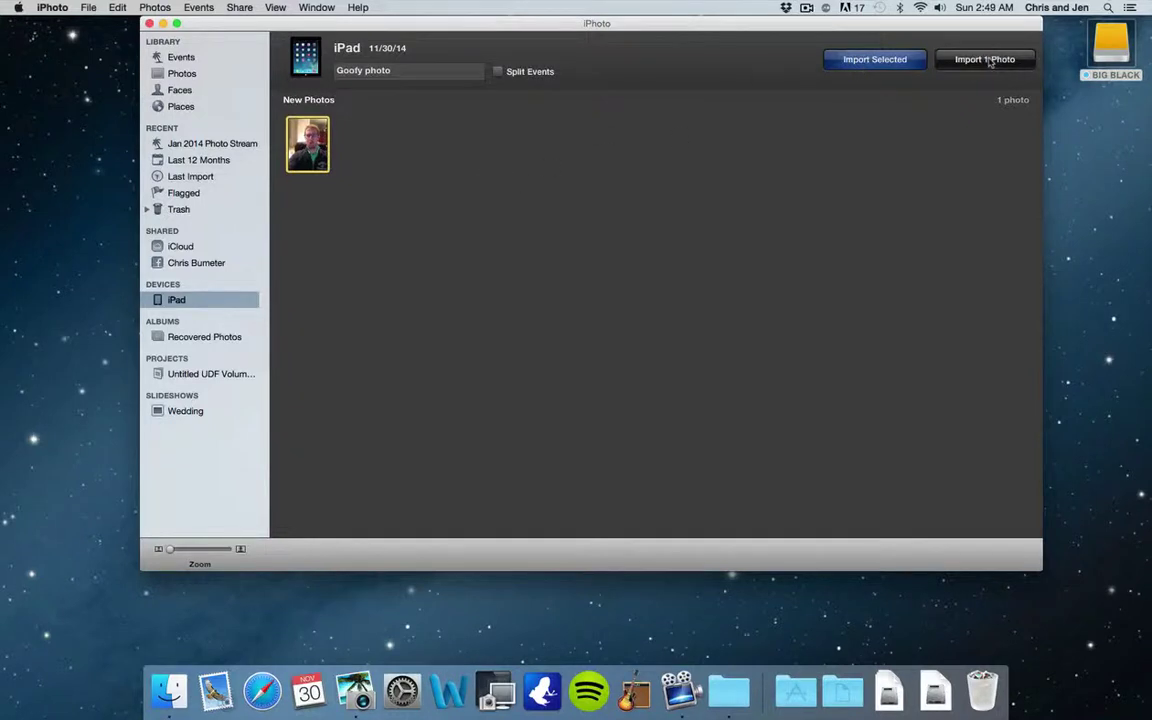
click(886, 60)
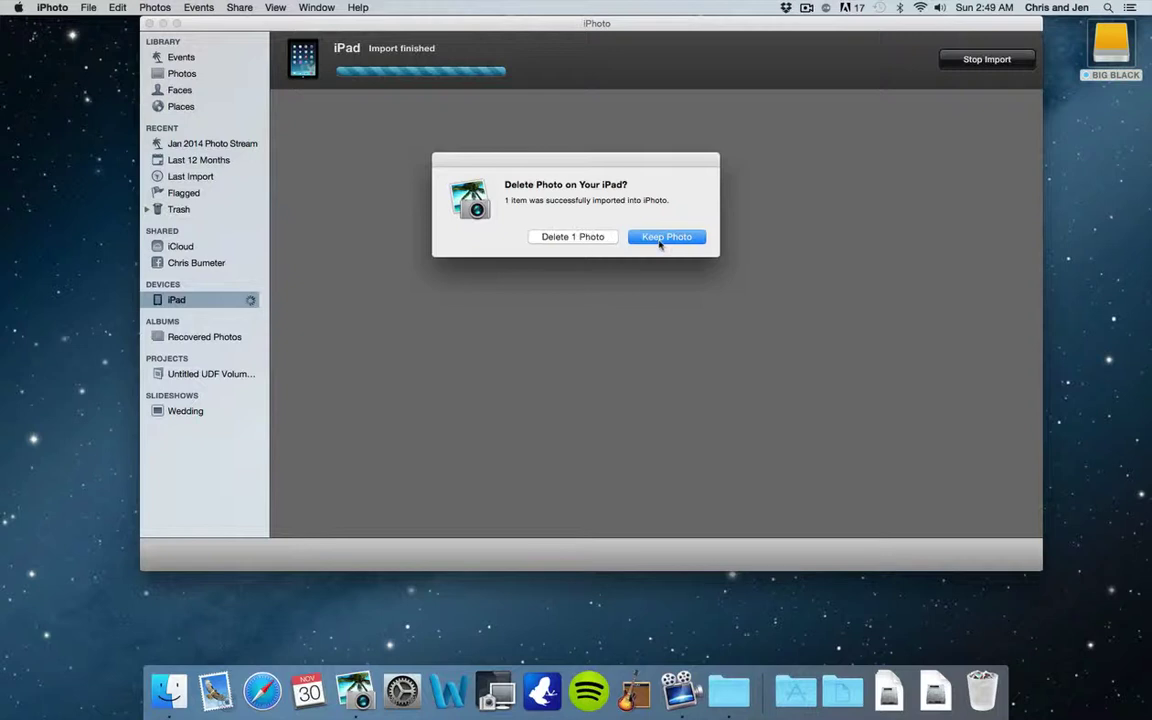
Choose Delete 1 Photo to remove the original from the iPad after importing.
click(563, 238)
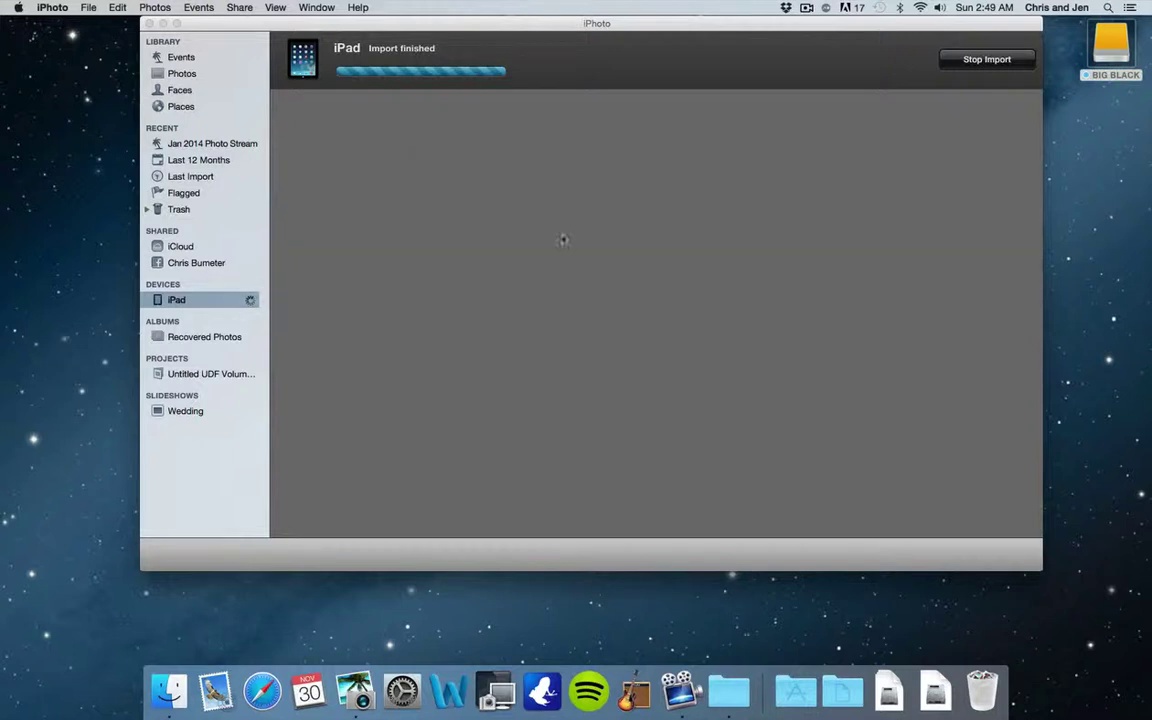
click(178, 57)
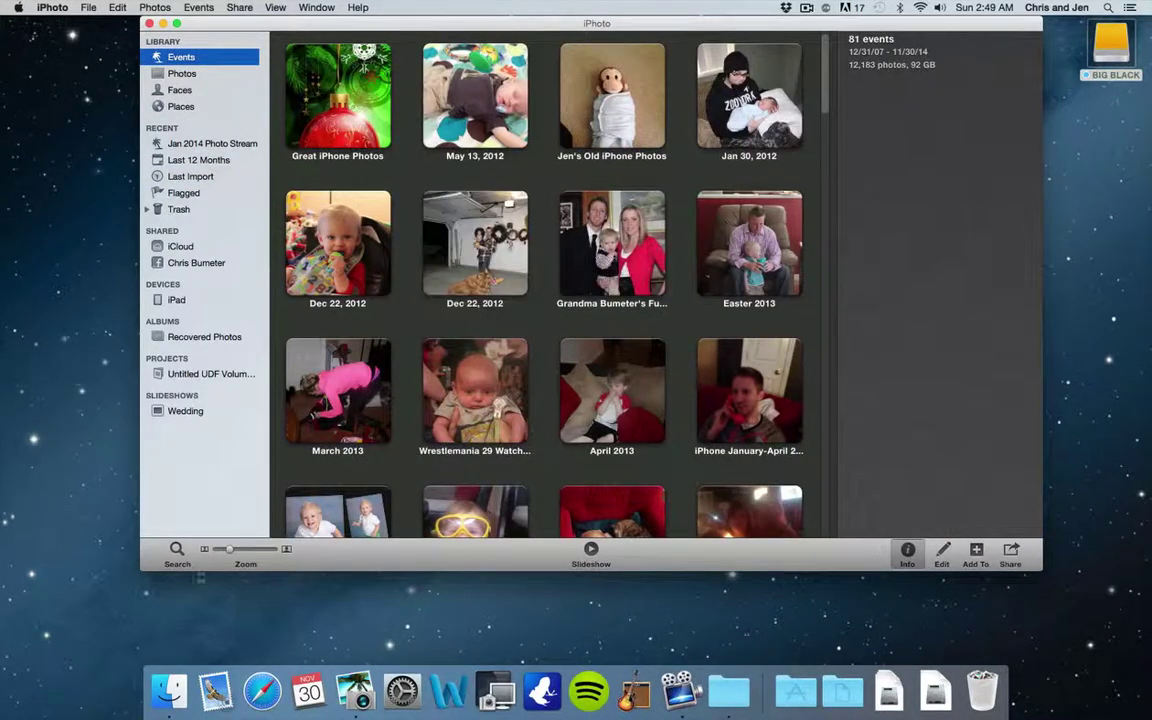
click(176, 550)
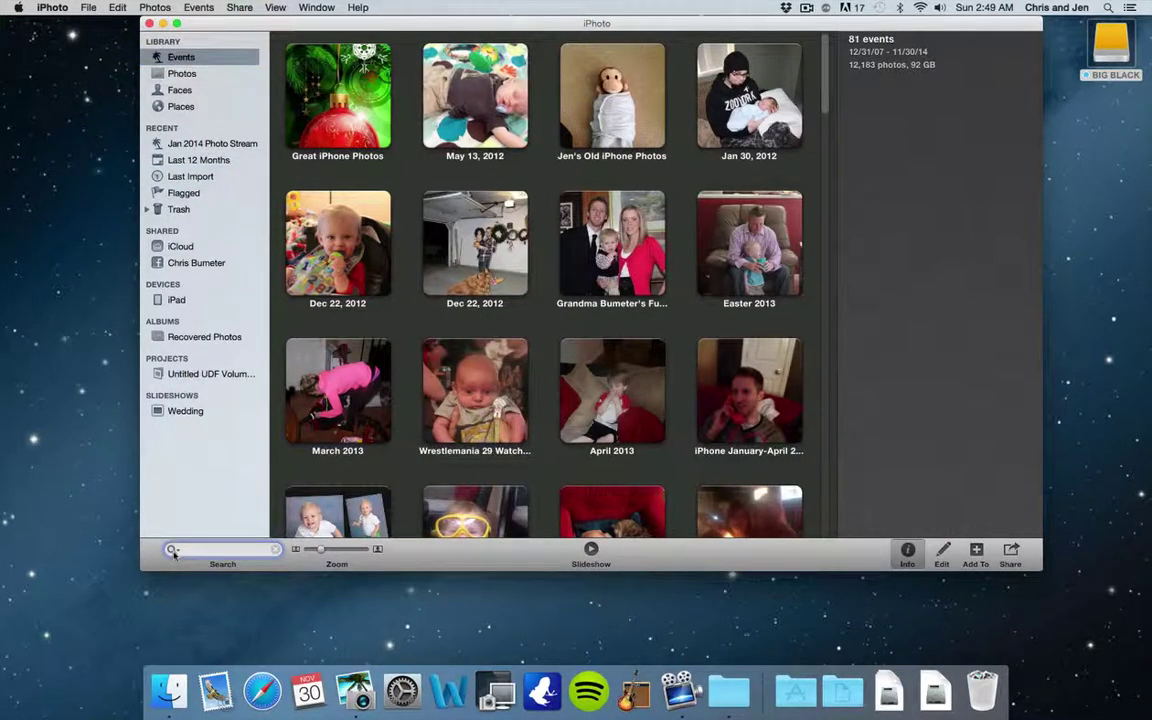
text(goofy)
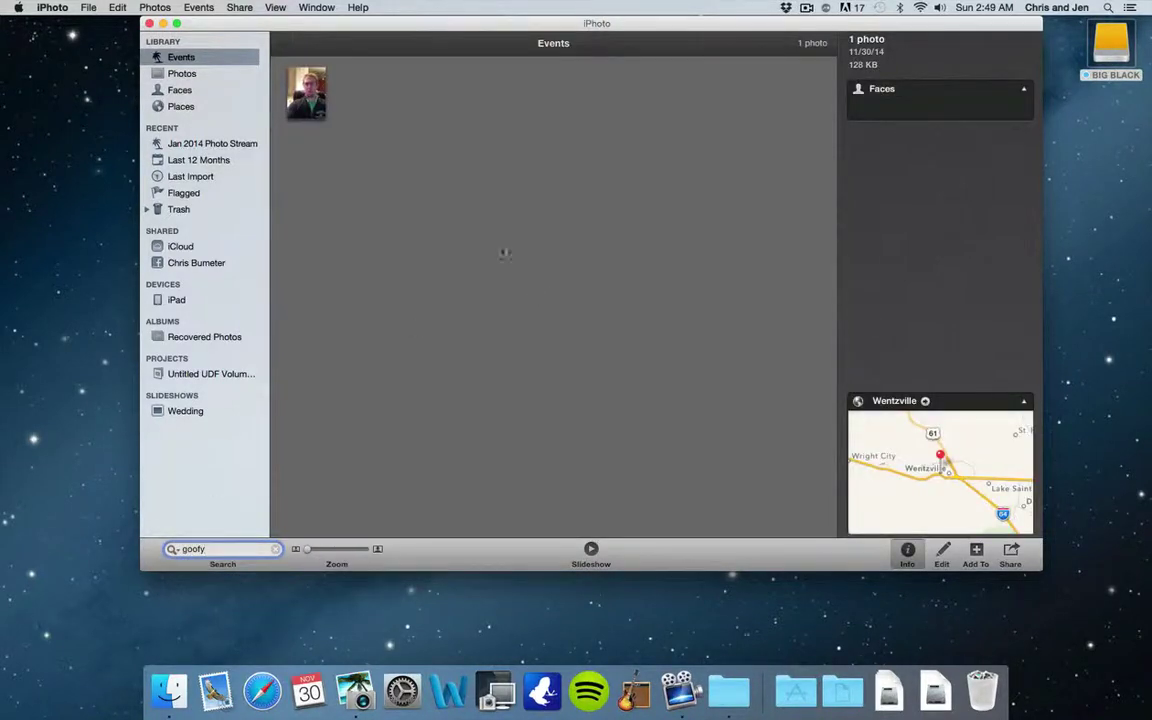
mouse_move(313, 93)
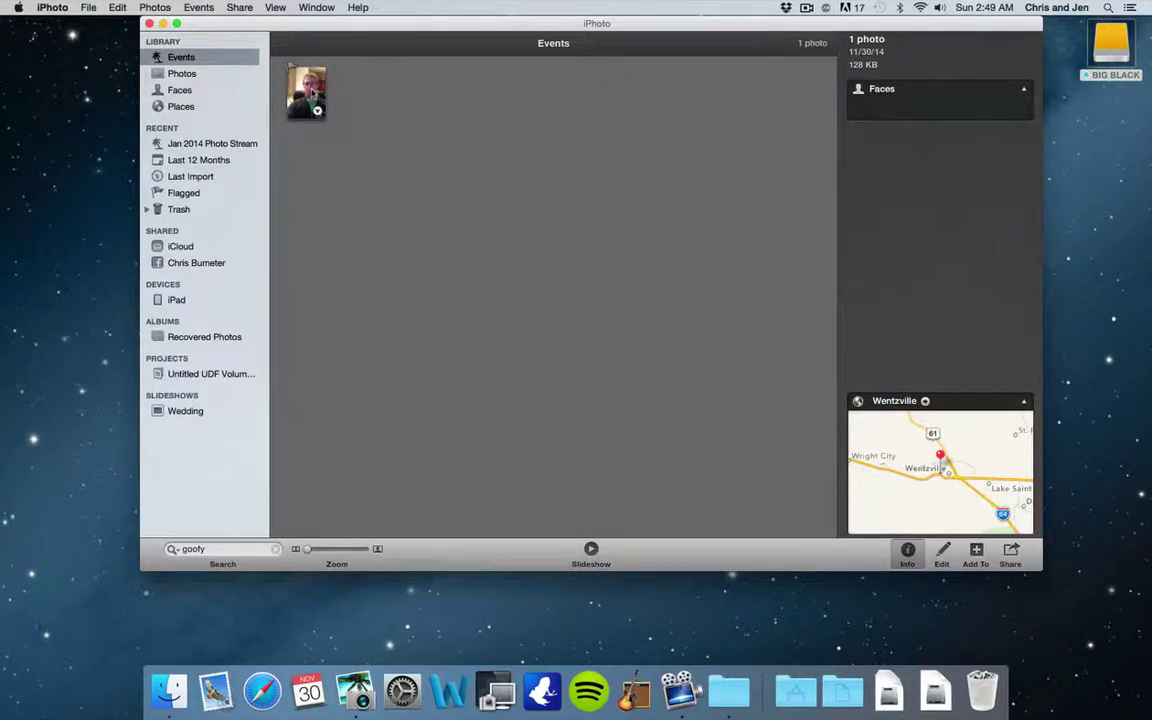
click(313, 93)
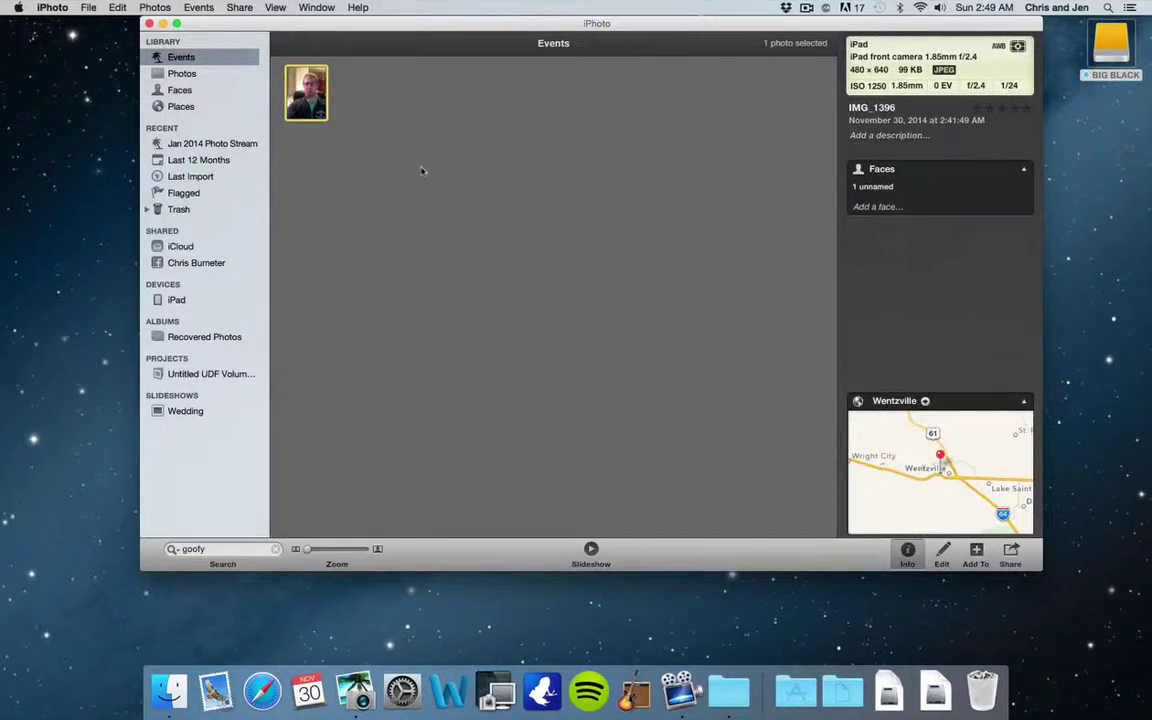
click(181, 75)
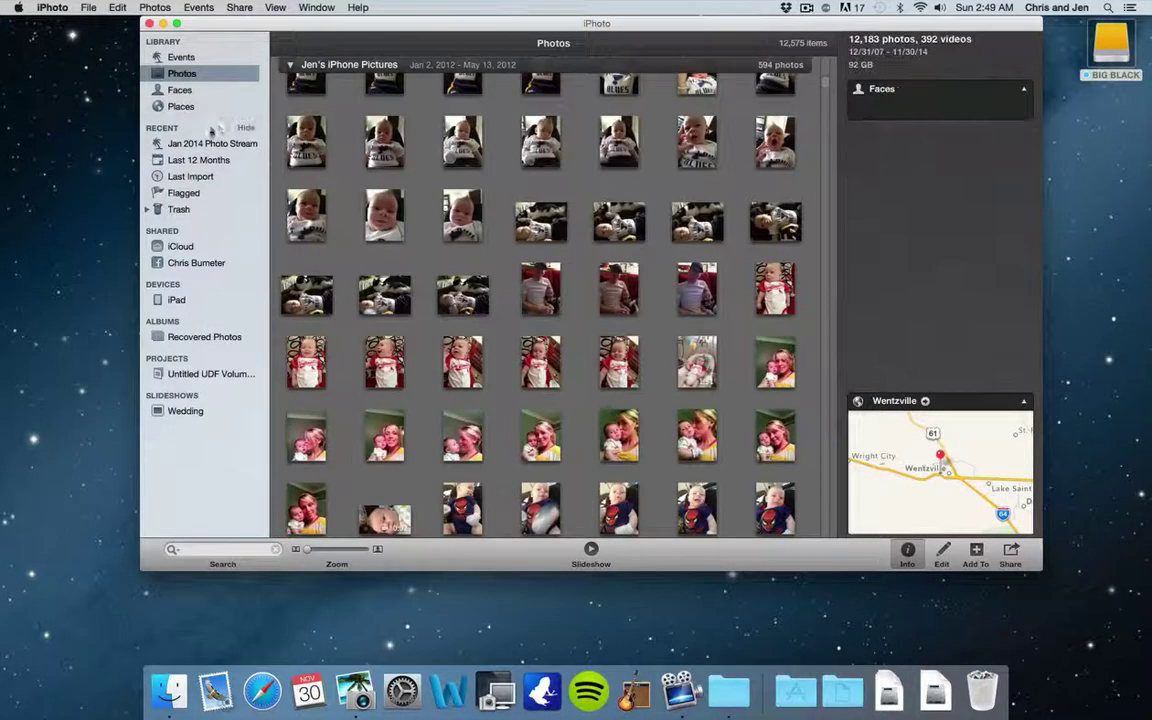
click(190, 60)
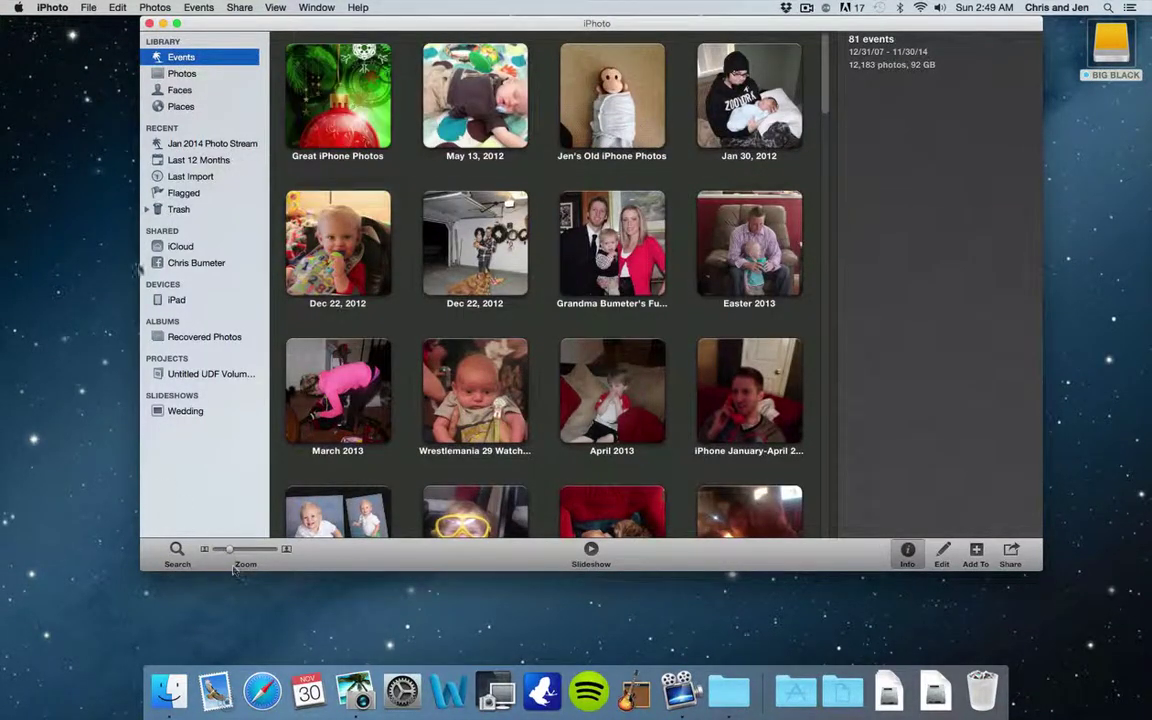
Copy IMG_1396 from Last Import into a new untitled folder on the desktop.
click(190, 176)
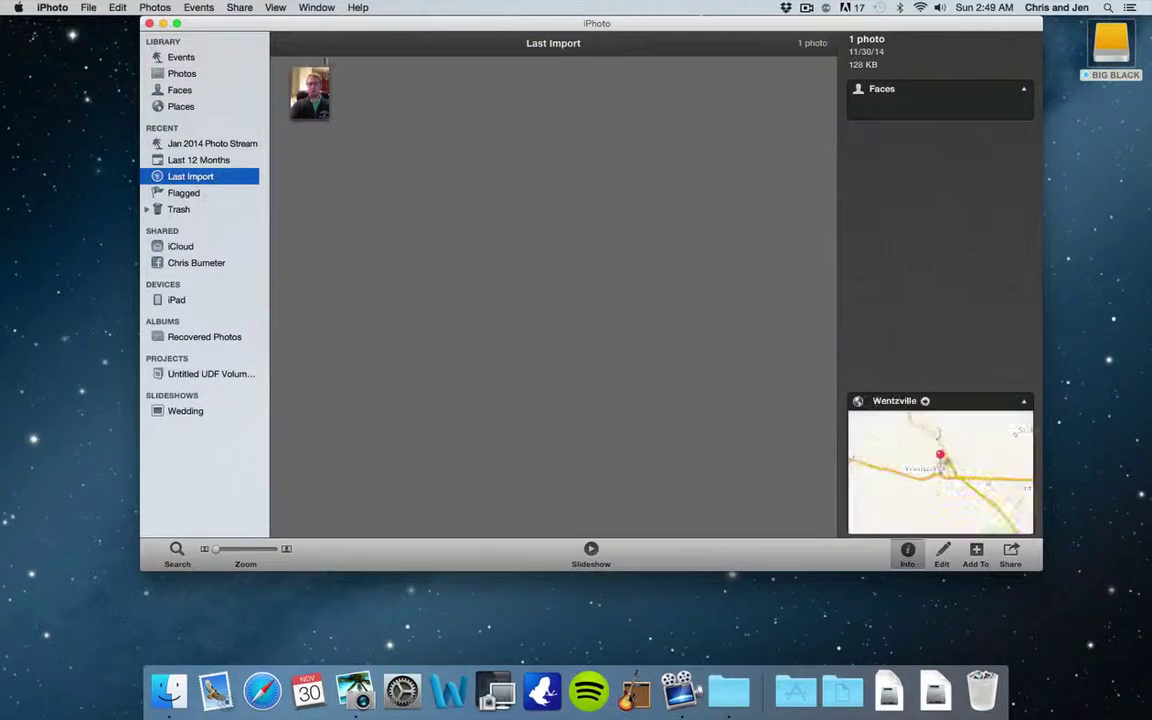
right_click(1068, 256)
click(1045, 260)
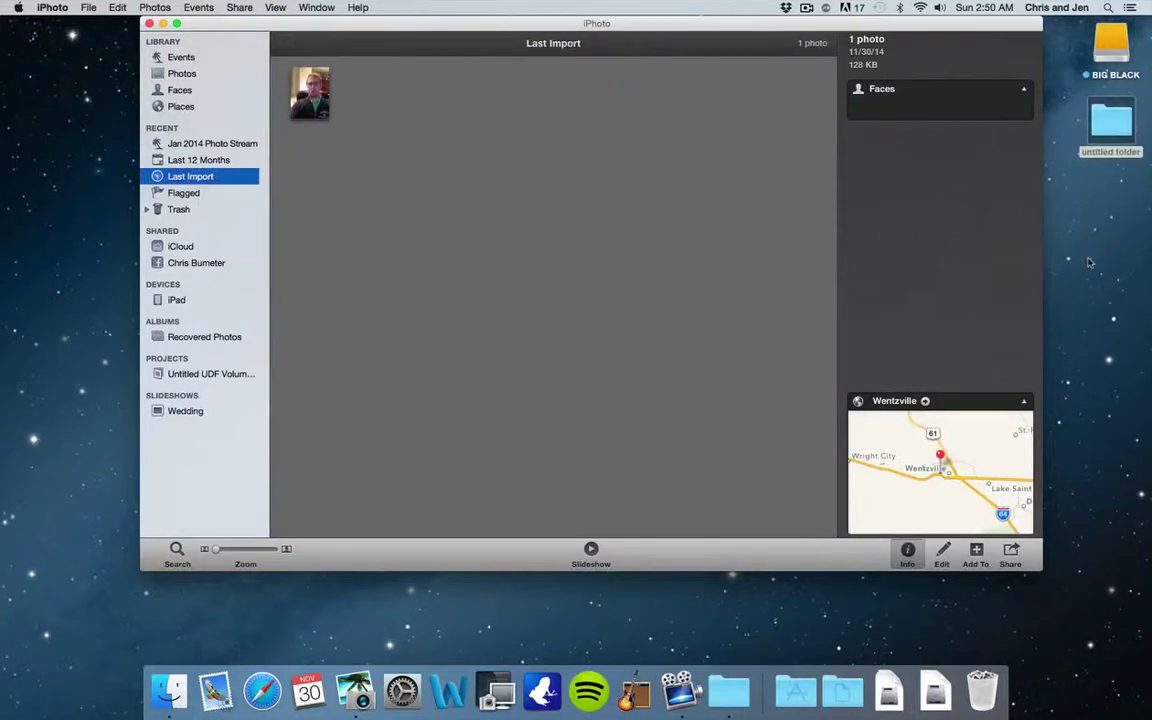
drag(310, 92, 1105, 126)
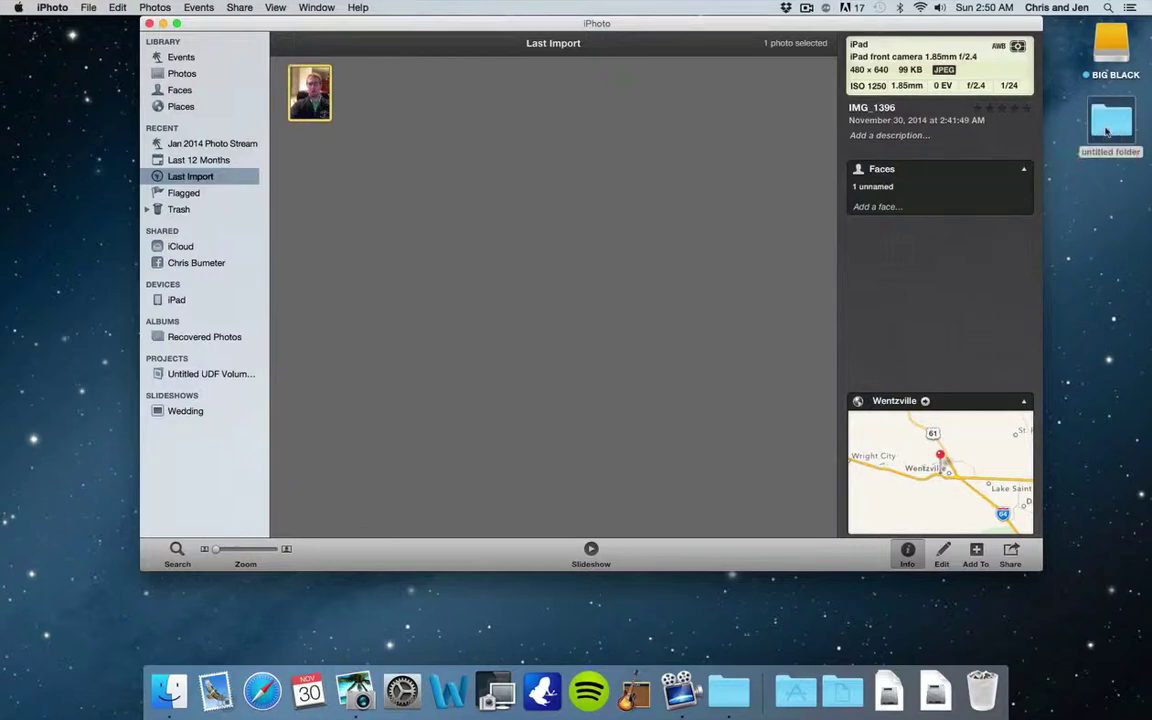
click(1107, 126)
Confirm the untitled folder holds IMG_1396.jpg, then delete the photo from the iPhoto library.
double_click(1107, 126)
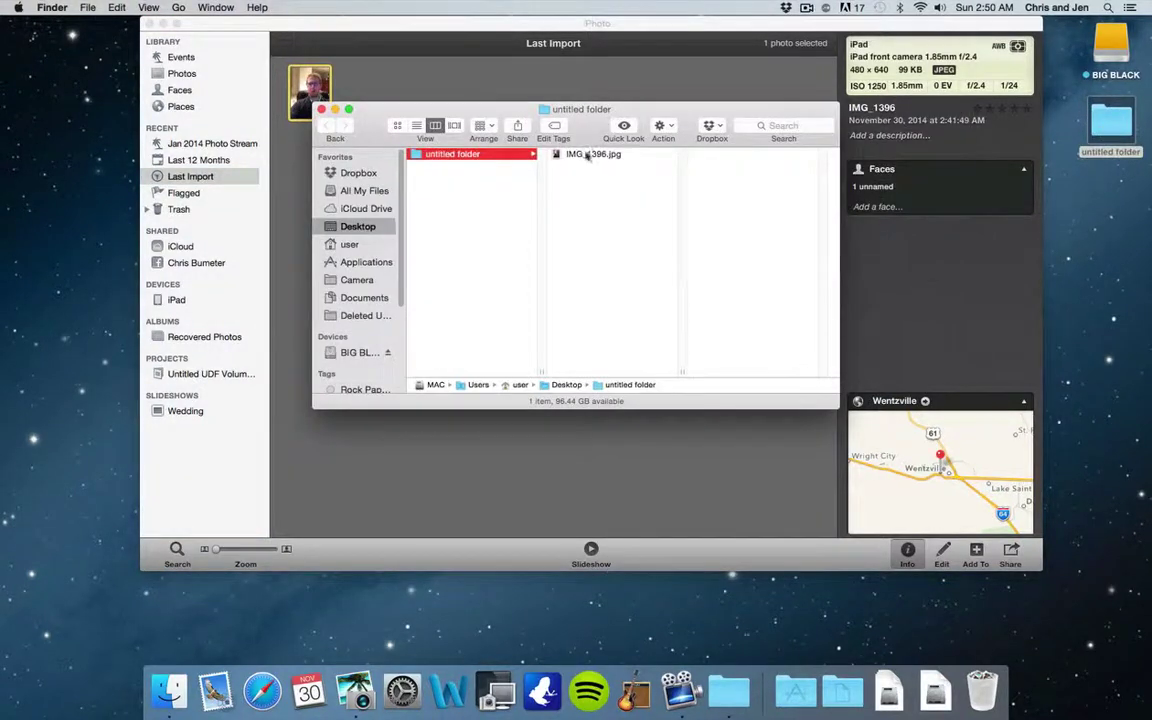
click(590, 154)
click(321, 109)
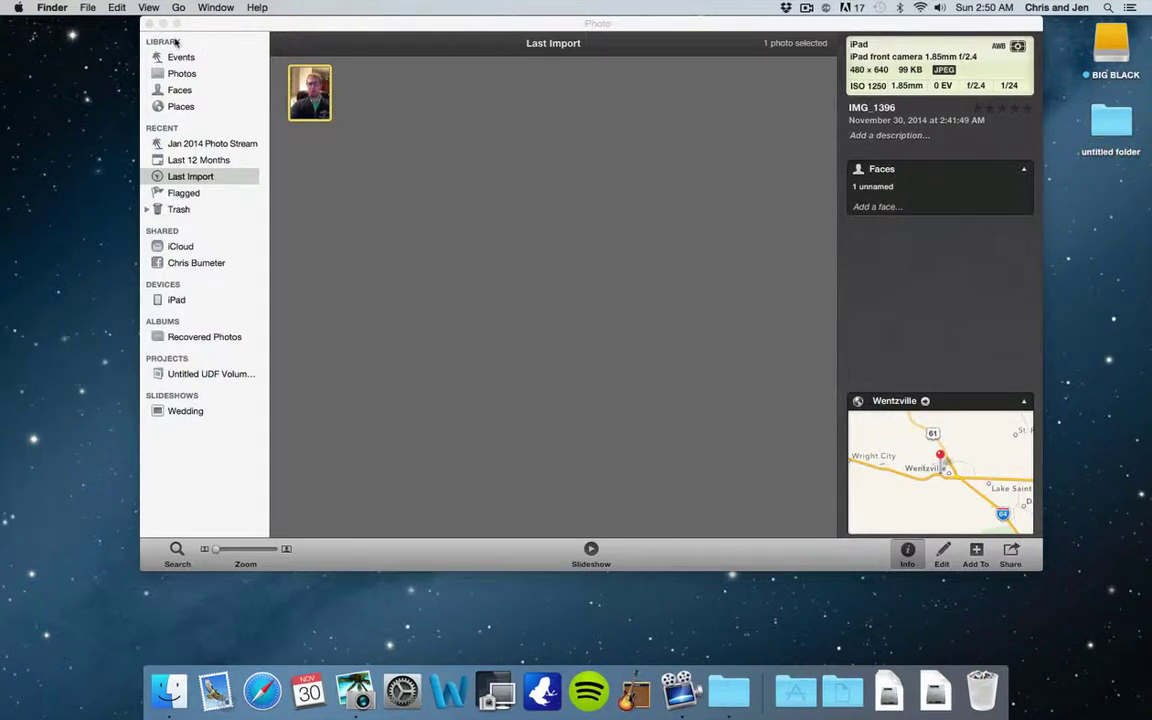
click(306, 86)
key(super+BackSpace)
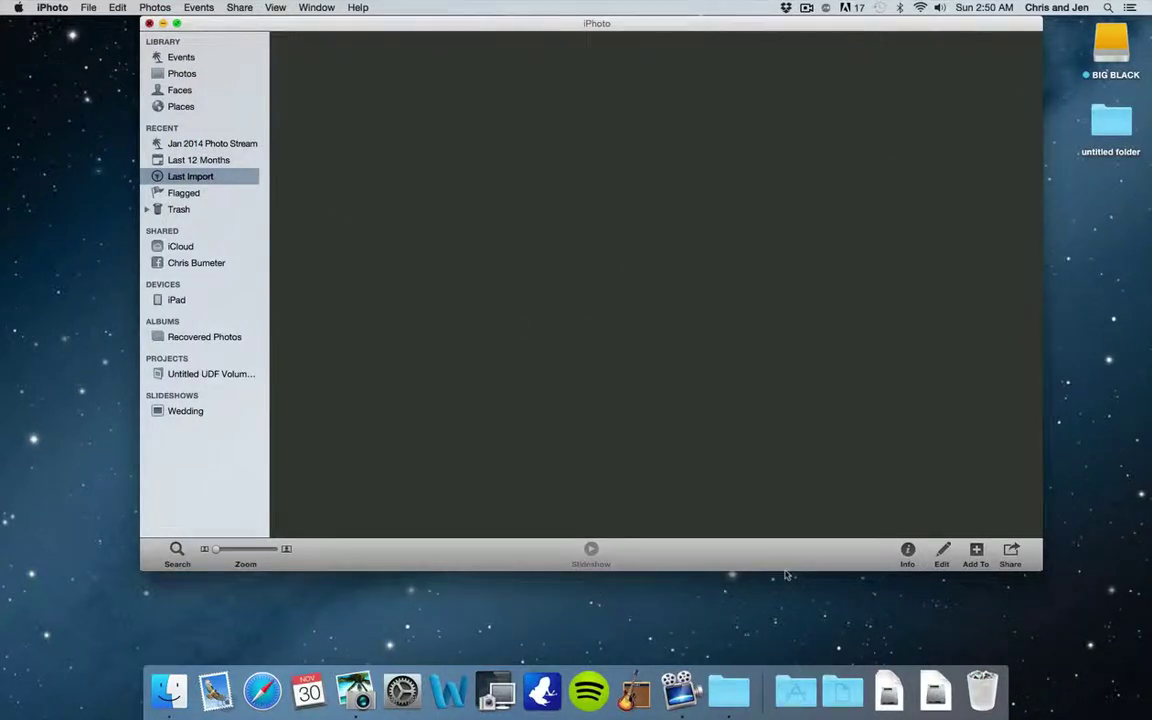
Quit iPhoto with Cmd+Q, leaving the Finder desktop with BIG BLACK and the untitled folder.
key(super+q)
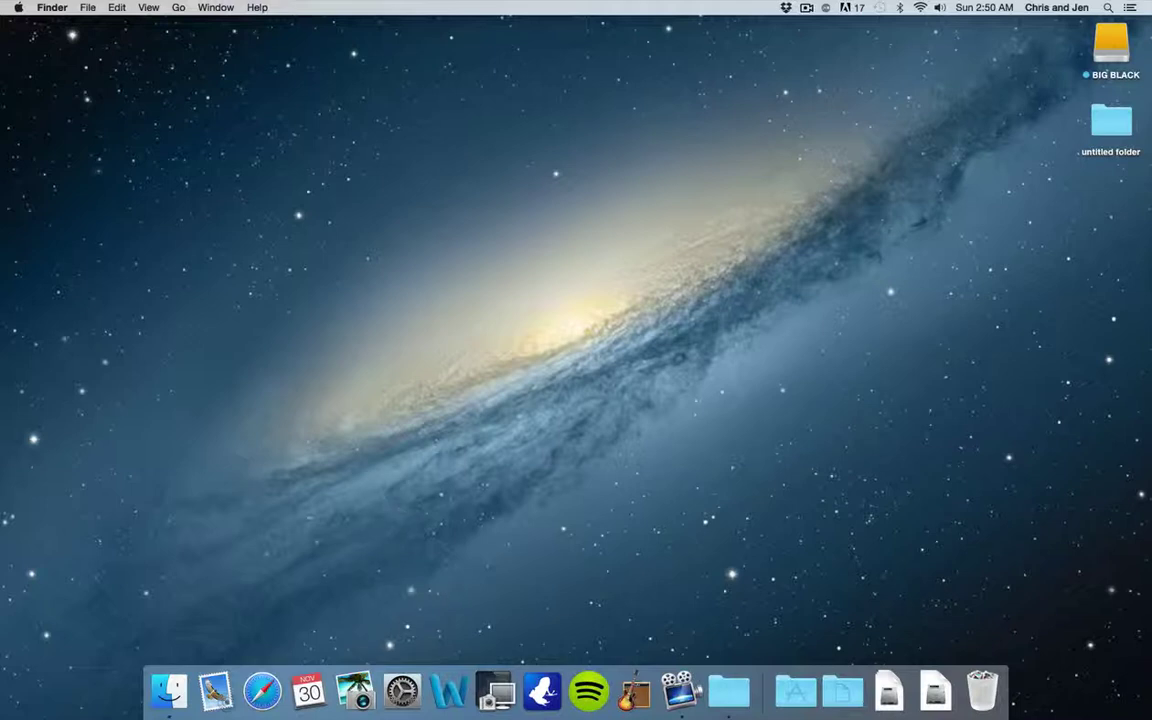
Drag the untitled desktop folder onto the Trash in the Dock.
drag(1111, 122, 985, 692)
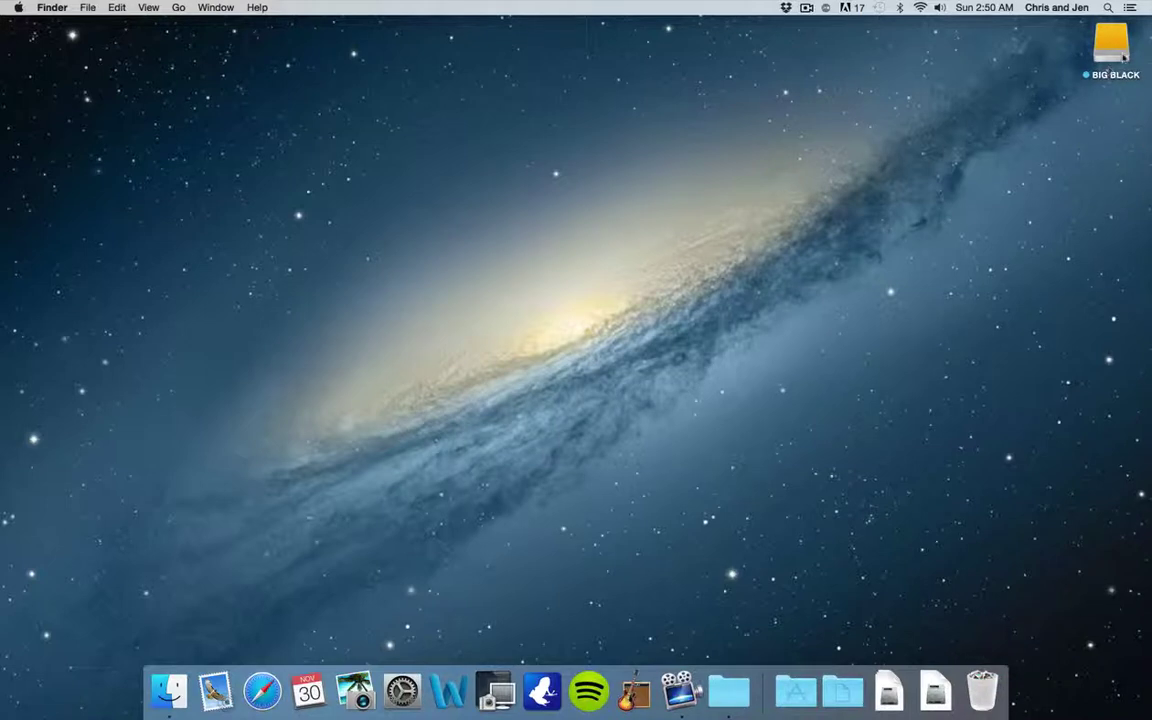